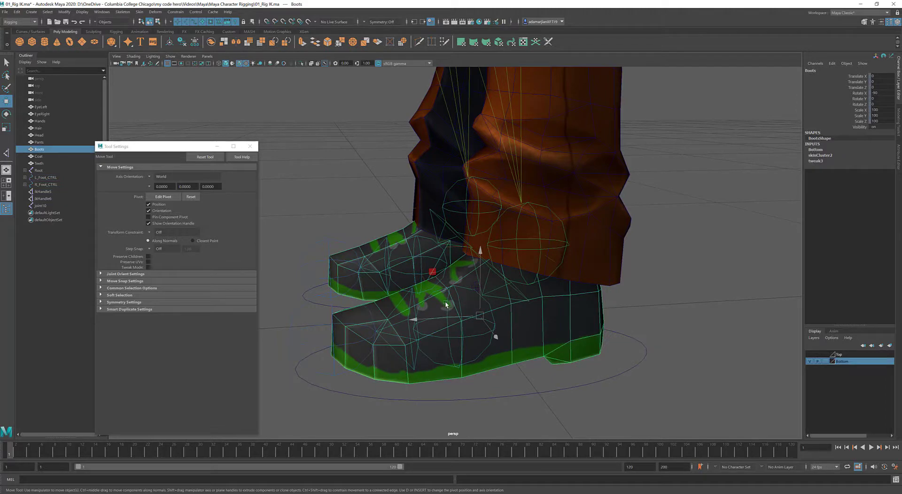
# Examine the boots, foot controls and the left foot's ball joint from the front and the side.
pyautogui.keyDown('alt'); pyautogui.moveTo(442, 299); pyautogui.dragTo(573, 353); pyautogui.keyUp('alt')
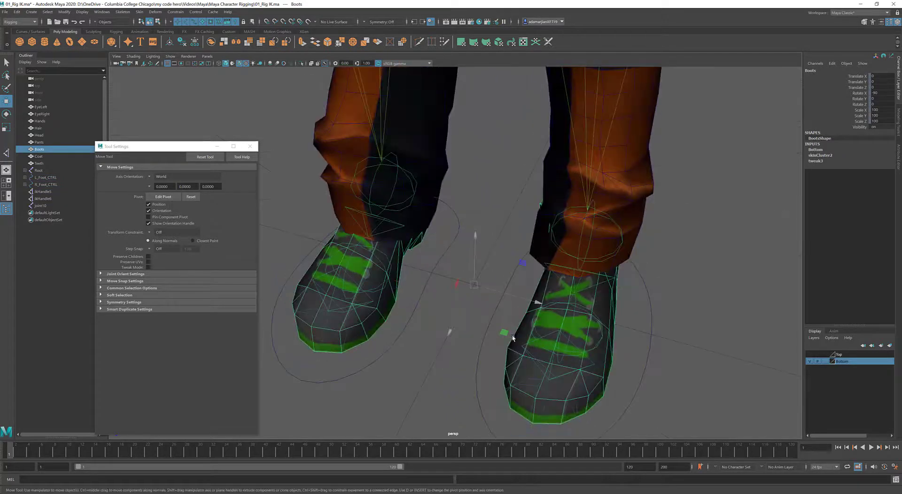
pyautogui.click(472, 352)
pyautogui.click(565, 312)
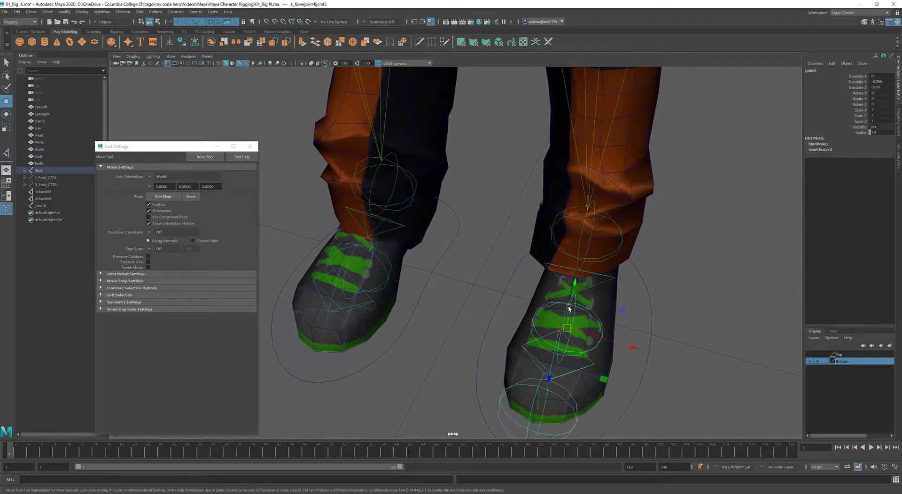
pyautogui.keyDown('alt'); pyautogui.moveTo(564, 312); pyautogui.dragTo(507, 295); pyautogui.keyUp('alt')
pyautogui.press('e')
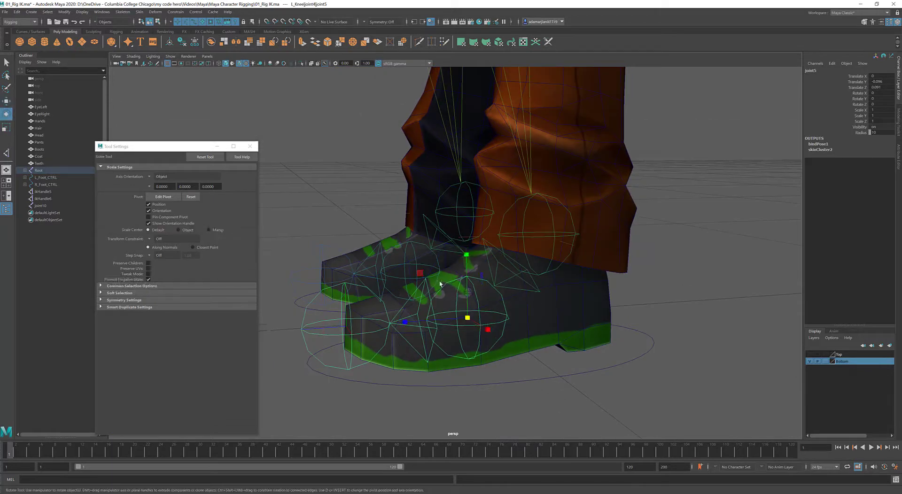
pyautogui.moveTo(419, 282); pyautogui.dragTo(560, 304)
pyautogui.hotkey('ctrl', 'z')
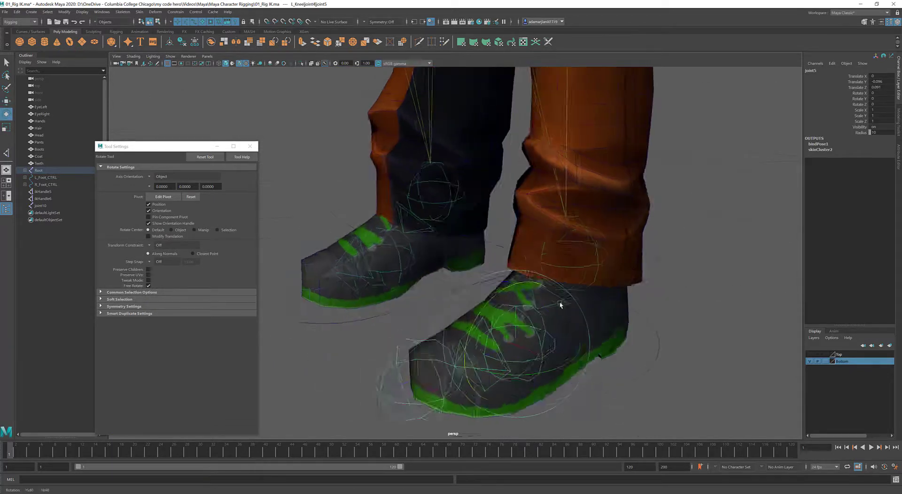
pyautogui.keyDown('alt'); pyautogui.moveTo(559, 304); pyautogui.dragTo(458, 292, button='right'); pyautogui.keyUp('alt')
pyautogui.keyDown('alt'); pyautogui.moveTo(460, 295); pyautogui.dragTo(474, 303); pyautogui.keyUp('alt')
pyautogui.click(503, 197)
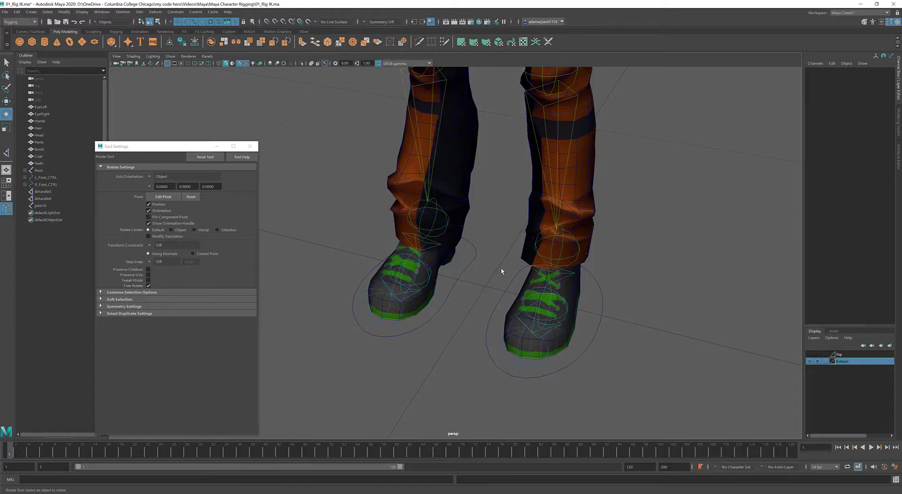
pyautogui.keyDown('alt'); pyautogui.moveTo(501, 271); pyautogui.dragTo(555, 286); pyautogui.keyUp('alt')
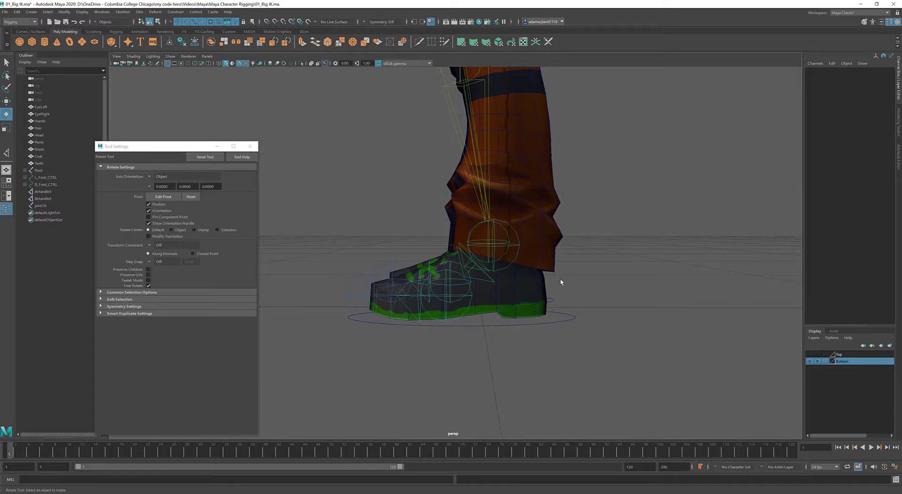
pyautogui.keyDown('alt'); pyautogui.moveTo(560, 281); pyautogui.dragTo(506, 297); pyautogui.keyUp('alt')
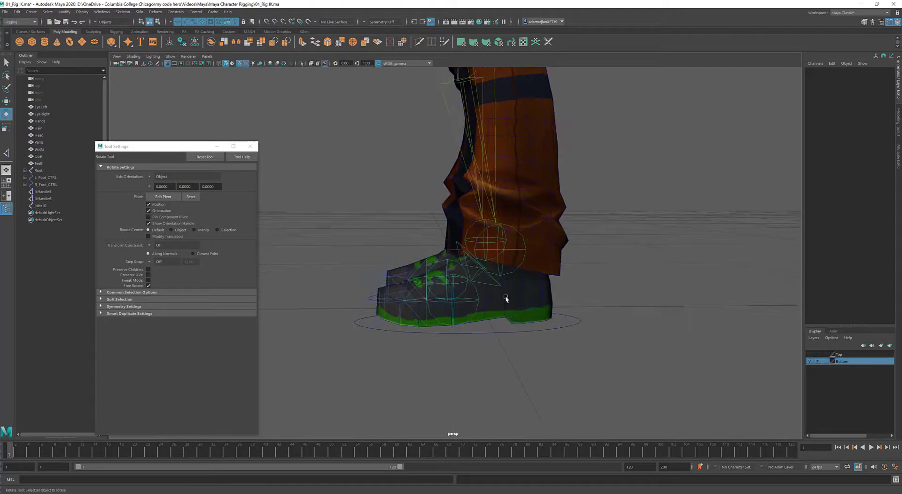
# Delete the stray joint beneath the boot in the side view.
pyautogui.press('space')
pyautogui.moveTo(584, 250); pyautogui.dragTo(610, 257)
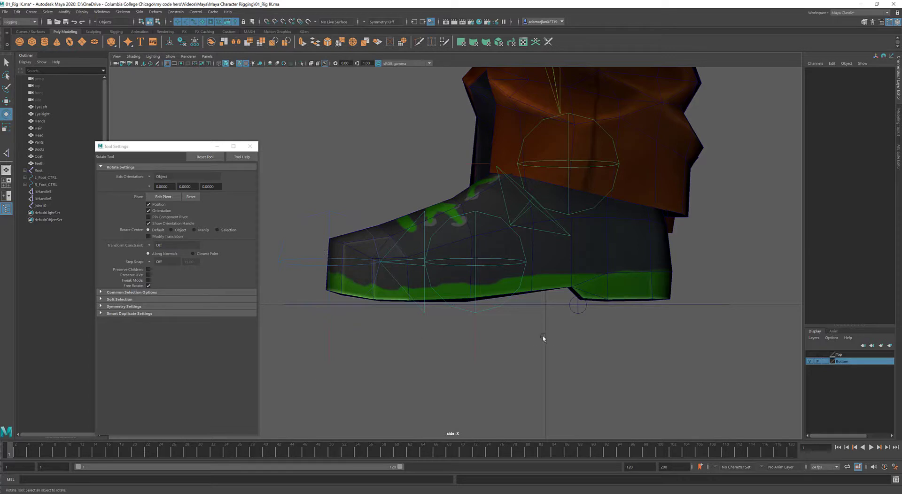
pyautogui.click(581, 306)
pyautogui.click(580, 312)
pyautogui.press('space')
pyautogui.moveTo(580, 312); pyautogui.dragTo(586, 287)
pyautogui.keyDown('alt'); pyautogui.moveTo(455, 282); pyautogui.dragTo(522, 296); pyautogui.keyUp('alt')
pyautogui.scroll(3, 488, 301)
pyautogui.press('space')
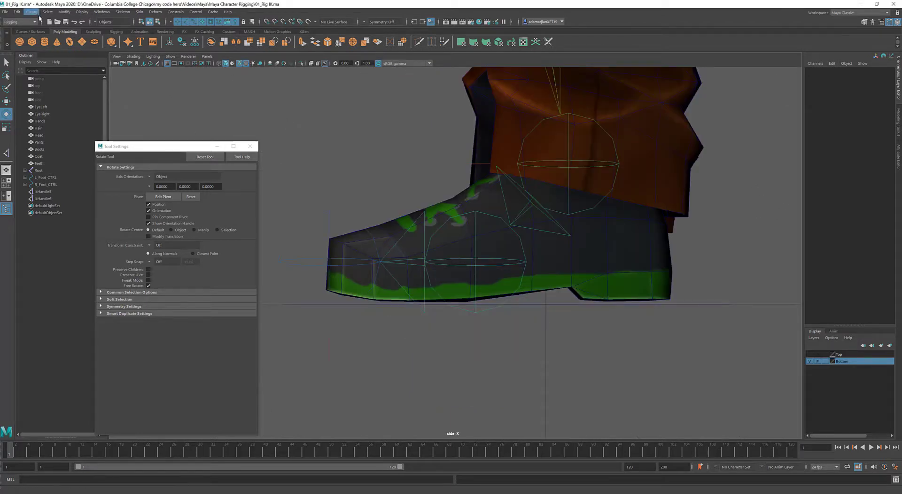
# Create a reverse-foot joint chain in the side view, running from the heel to the toe, ball and ankle.
pyautogui.click(122, 11)
pyautogui.click(129, 30)
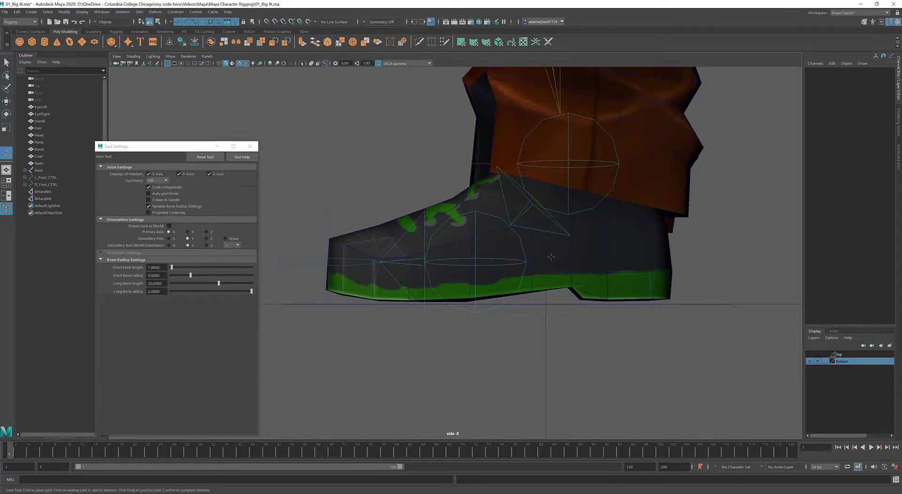
pyautogui.click(671, 301)
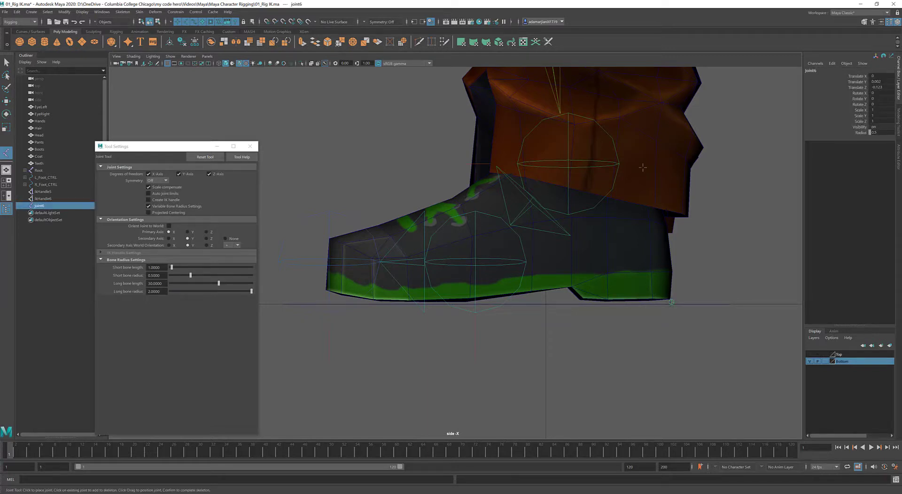
pyautogui.click(324, 305)
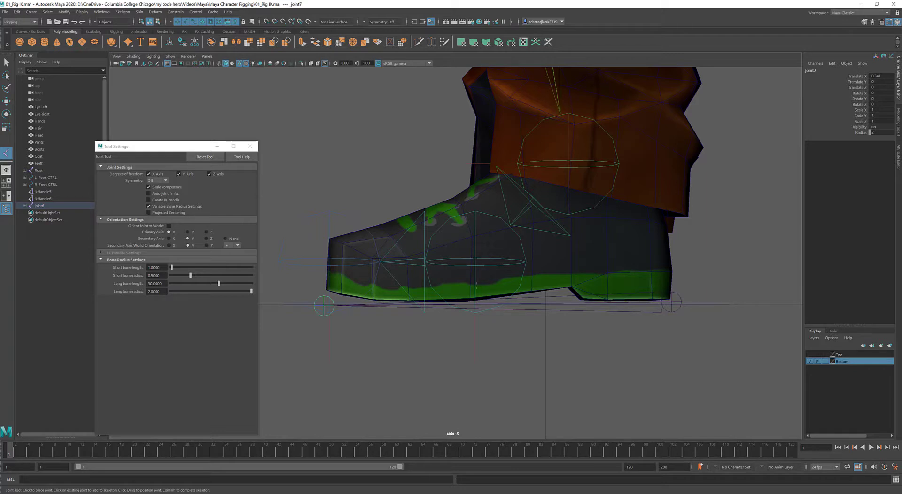
pyautogui.click(475, 307)
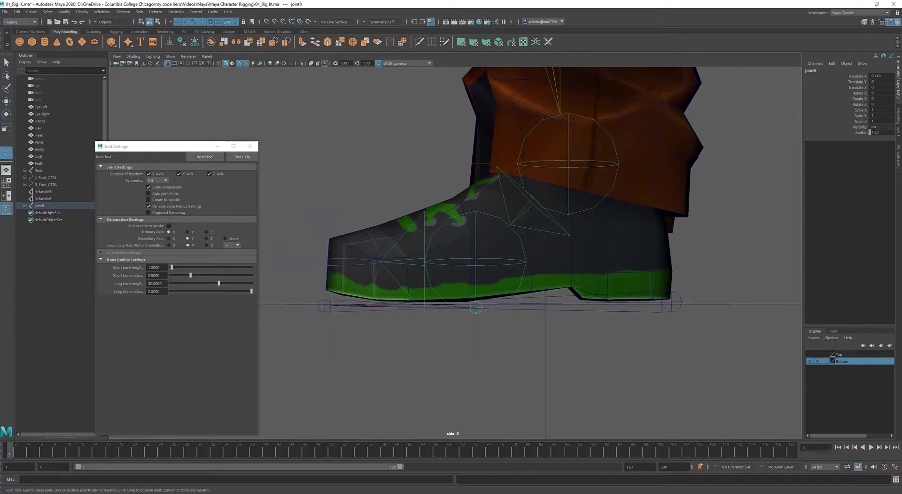
pyautogui.click(568, 166)
pyautogui.press('Return')
pyautogui.press('e')
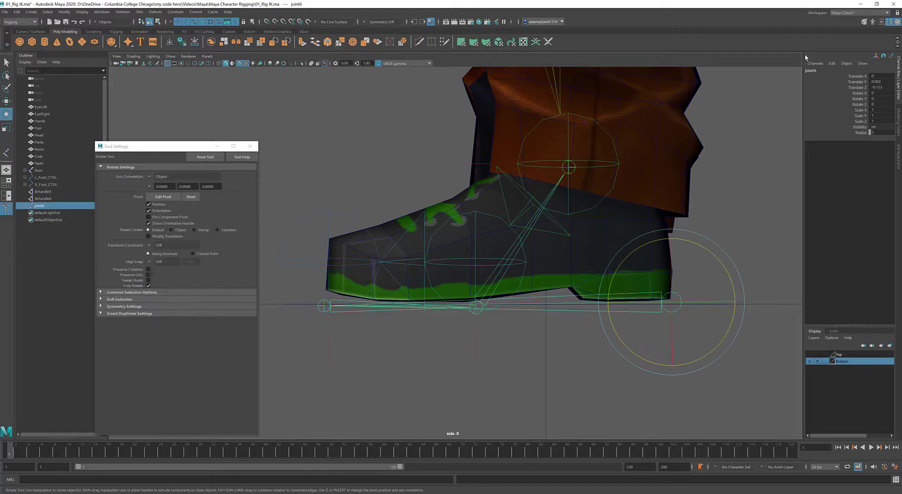
# Rename the chain's root joint at the heel as INV_Heel and copy the name.
pyautogui.doubleClick(821, 70)
pyautogui.write('ik')
pyautogui.press('Return')
pyautogui.write('INV_Heel')
pyautogui.press('Return')
pyautogui.hotkey('ctrl', 'c')
# Rename the chain's joint under the ball of the foot, reusing the copied INV_ name.
pyautogui.click(540, 335)
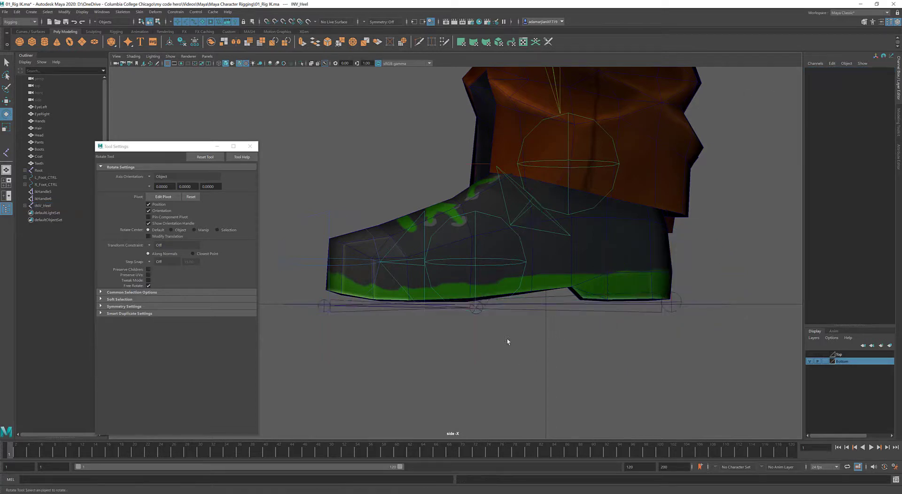
pyautogui.click(488, 293)
pyautogui.click(832, 71)
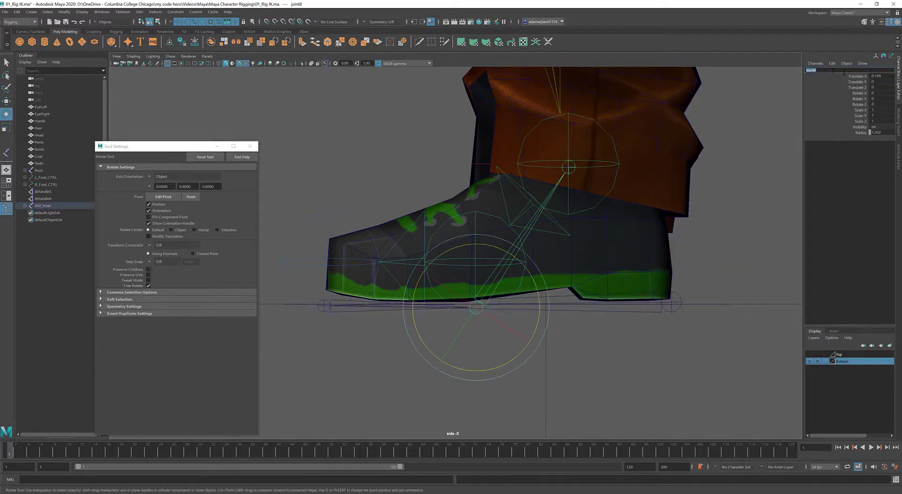
pyautogui.hotkey('ctrl', 'v')
pyautogui.write('l')
pyautogui.press('Return')
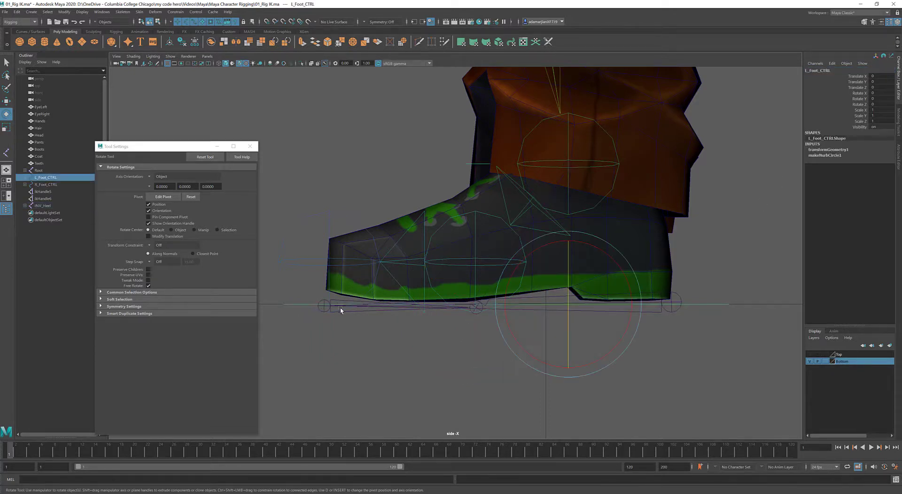
# Rename the joint at the toe end of the reverse-foot chain as INV_Toe.
pyautogui.click(321, 312)
pyautogui.click(316, 311)
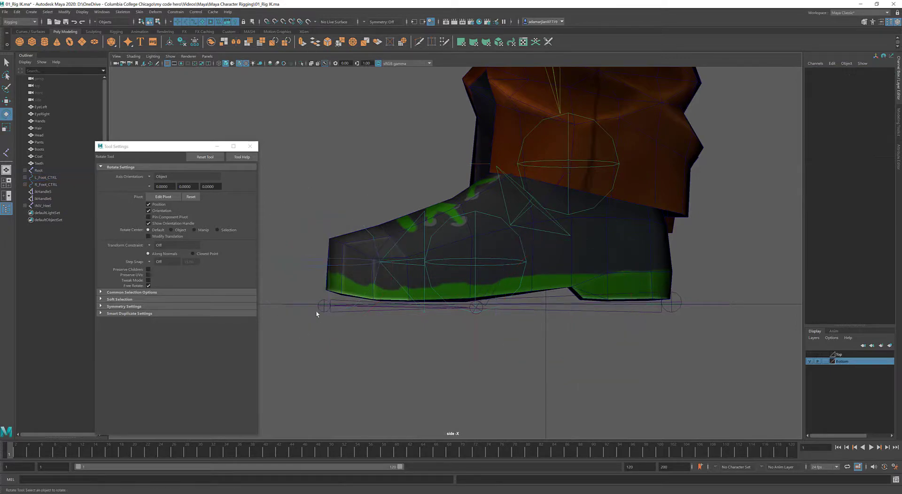
pyautogui.click(322, 311)
pyautogui.press('space')
pyautogui.moveTo(374, 333); pyautogui.dragTo(389, 282)
pyautogui.click(355, 339)
pyautogui.keyDown('alt'); pyautogui.moveTo(355, 340); pyautogui.dragTo(448, 302); pyautogui.keyUp('alt')
pyautogui.keyDown('alt'); pyautogui.moveTo(448, 301); pyautogui.dragTo(466, 239, button='middle'); pyautogui.keyUp('alt')
pyautogui.keyDown('alt'); pyautogui.moveTo(466, 240); pyautogui.dragTo(503, 295, button='right'); pyautogui.keyUp('alt')
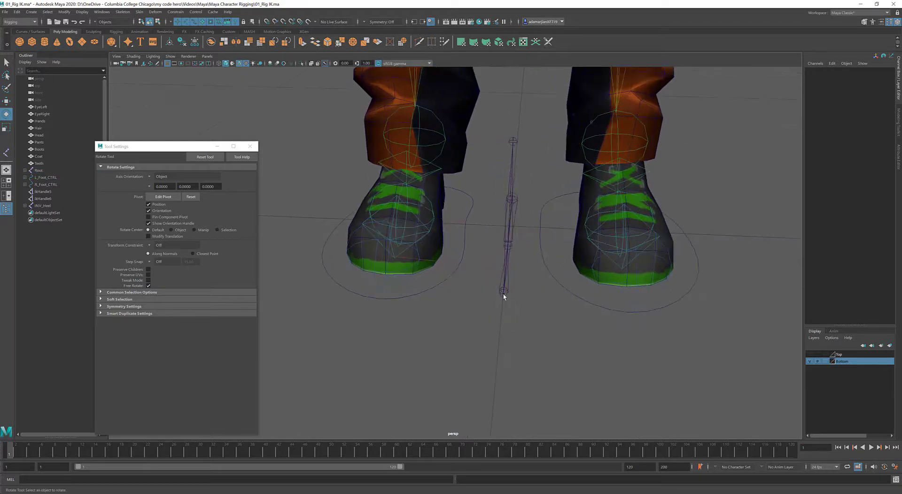
pyautogui.click(503, 295)
pyautogui.keyDown('alt'); pyautogui.moveTo(539, 294); pyautogui.dragTo(526, 285); pyautogui.keyUp('alt')
pyautogui.doubleClick(820, 70)
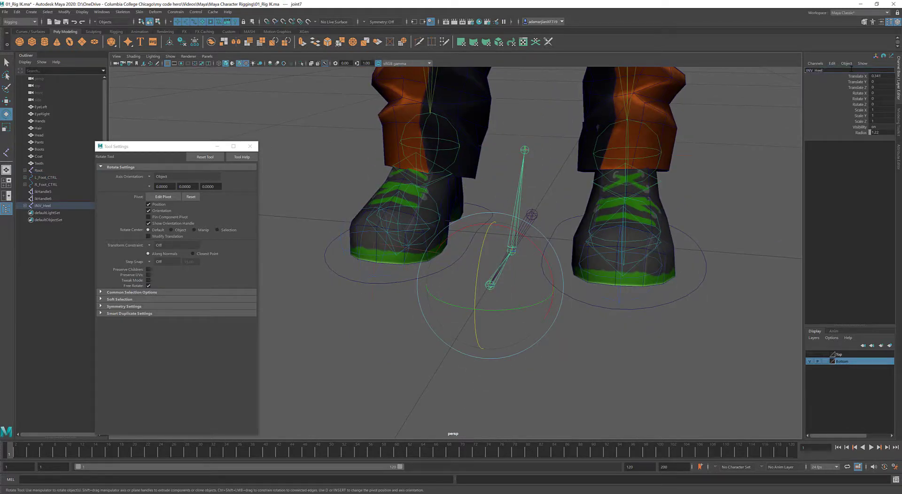
pyautogui.write('INV_Toe')
pyautogui.press('Return')
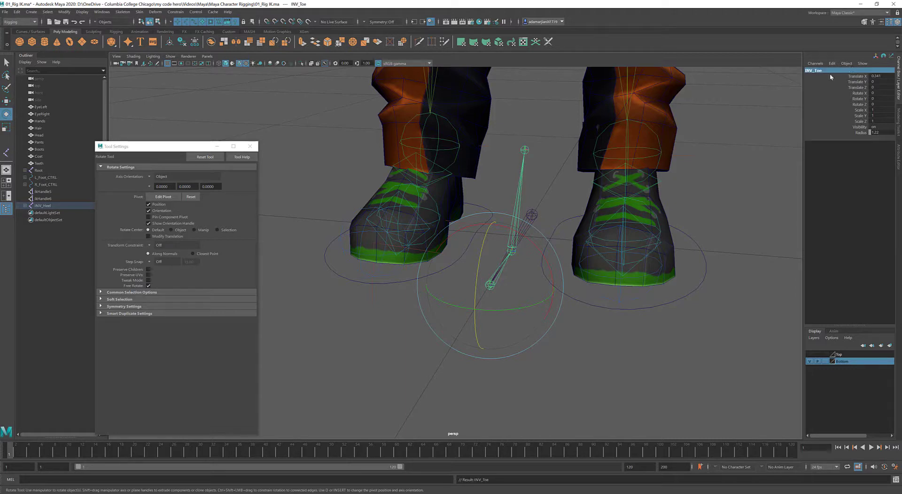
# Rename the uppermost joint of the reverse-foot chain as INV_Ankle.
pyautogui.click(525, 151)
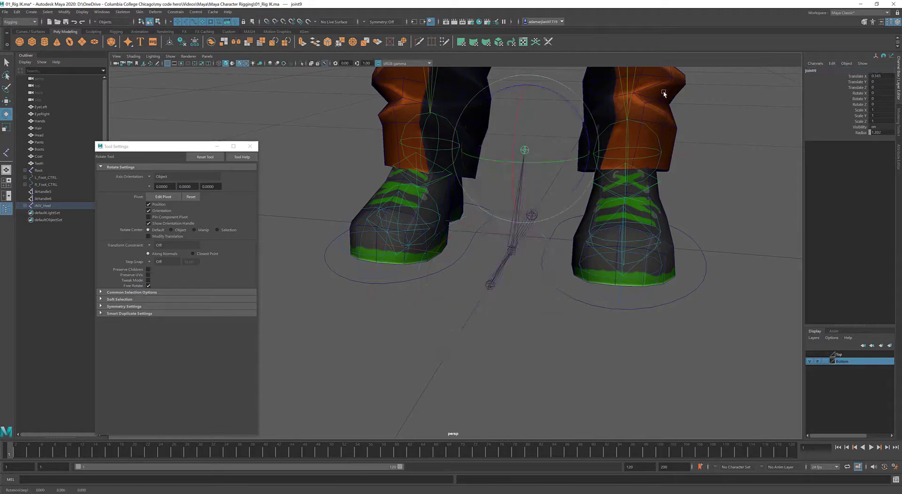
pyautogui.doubleClick(825, 71)
pyautogui.write('INV_Ankle')
pyautogui.press('Return')
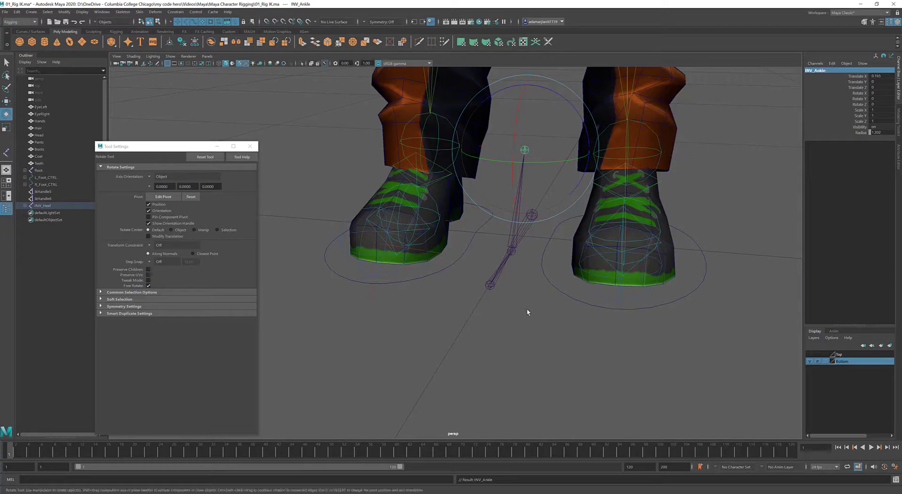
# Move the INV_Heel joint chain under the left boot, snapping its root to the back of the heel.
pyautogui.click(531, 214)
pyautogui.press('w')
pyautogui.keyDown('alt'); pyautogui.moveTo(613, 236); pyautogui.dragTo(466, 285); pyautogui.keyUp('alt')
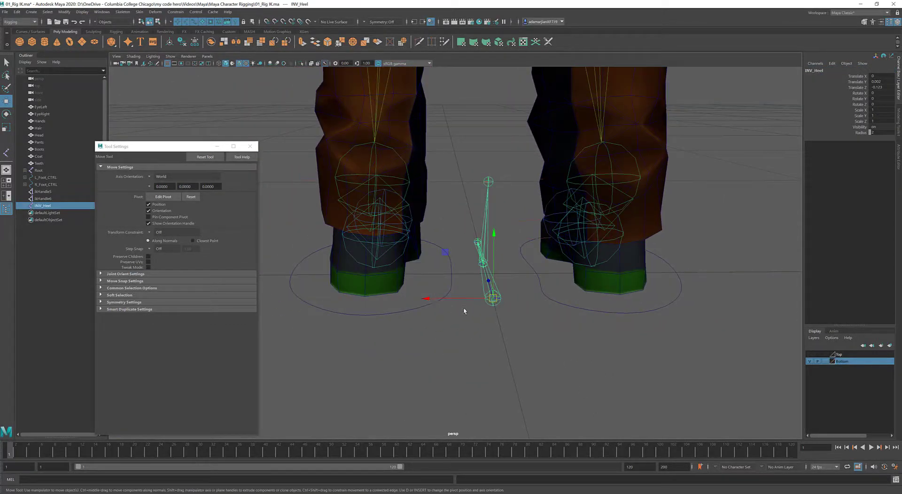
pyautogui.press('v')
pyautogui.moveTo(492, 300); pyautogui.dragTo(363, 299)
# Duplicate the reverse-foot chain and snap the copy's root to the back of the right boot's heel.
pyautogui.moveTo(425, 306)
pyautogui.keyDown('alt'); pyautogui.mouseDown()
pyautogui.moveTo(453, 278)
pyautogui.moveTo(412, 322)
pyautogui.moveTo(524, 286)
pyautogui.moveTo(564, 285)
pyautogui.moveTo(598, 196)
pyautogui.moveTo(595, 173)
pyautogui.moveTo(507, 182)
pyautogui.moveTo(497, 196)
pyautogui.moveTo(587, 219)
pyautogui.mouseUp(); pyautogui.keyUp('alt')
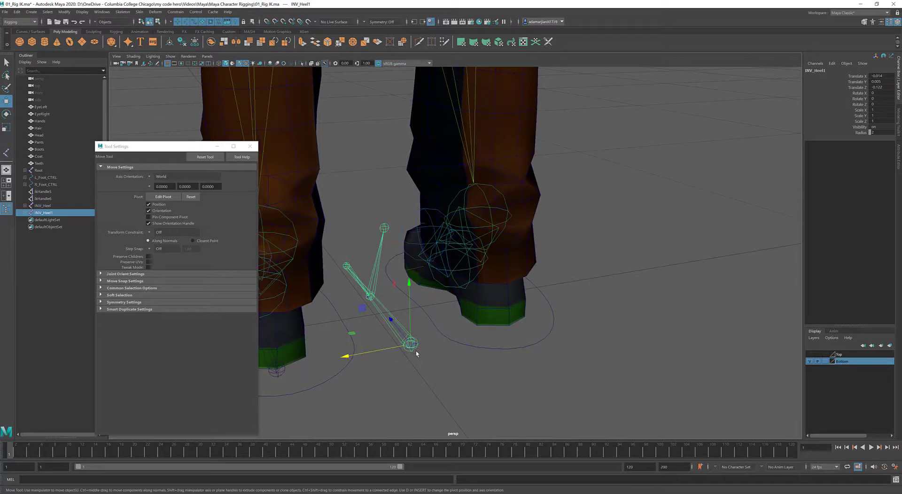
pyautogui.press('v')
pyautogui.moveTo(411, 344); pyautogui.dragTo(509, 325)
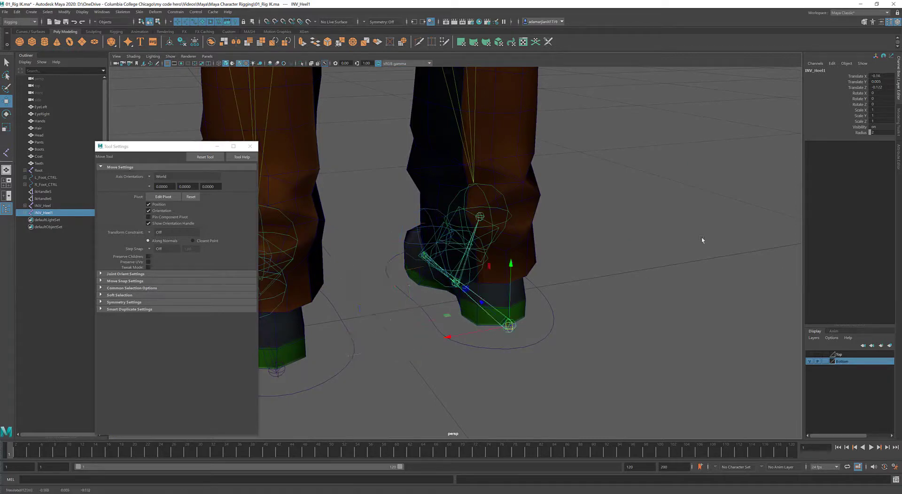
pyautogui.keyDown('alt'); pyautogui.moveTo(435, 263); pyautogui.dragTo(521, 261); pyautogui.keyUp('alt')
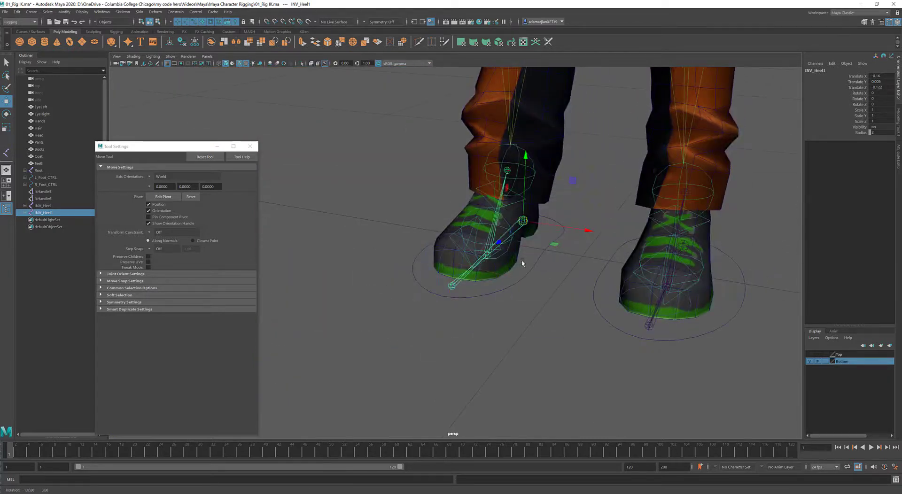
pyautogui.keyDown('alt'); pyautogui.moveTo(594, 222); pyautogui.dragTo(561, 242); pyautogui.keyUp('alt')
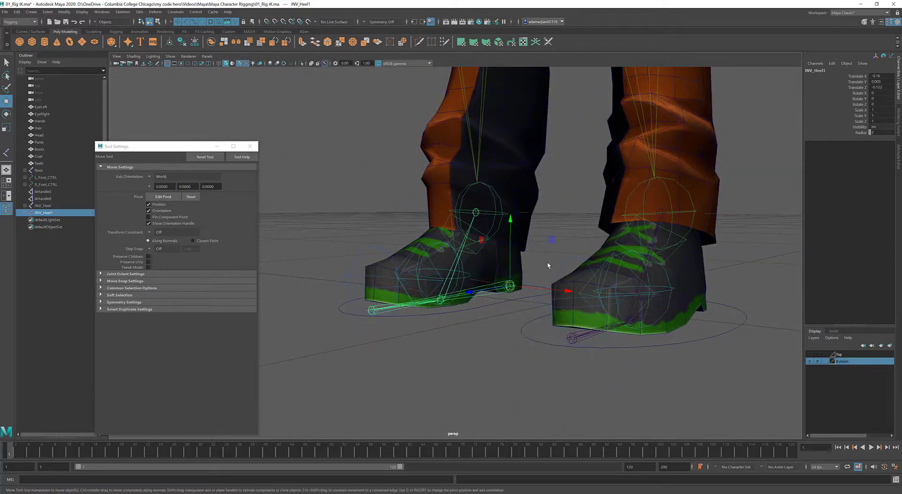
# Hide the Bottom display layer so only the joints and foot controls show.
pyautogui.scroll(5, 544, 262)
pyautogui.scroll(2, 544, 262)
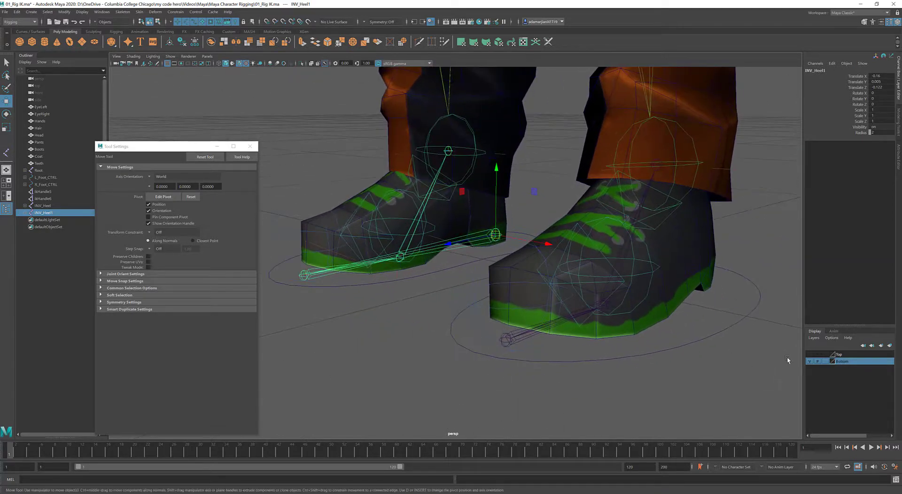
pyautogui.click(810, 361)
pyautogui.keyDown('alt'); pyautogui.moveTo(789, 155); pyautogui.dragTo(733, 202); pyautogui.keyUp('alt')
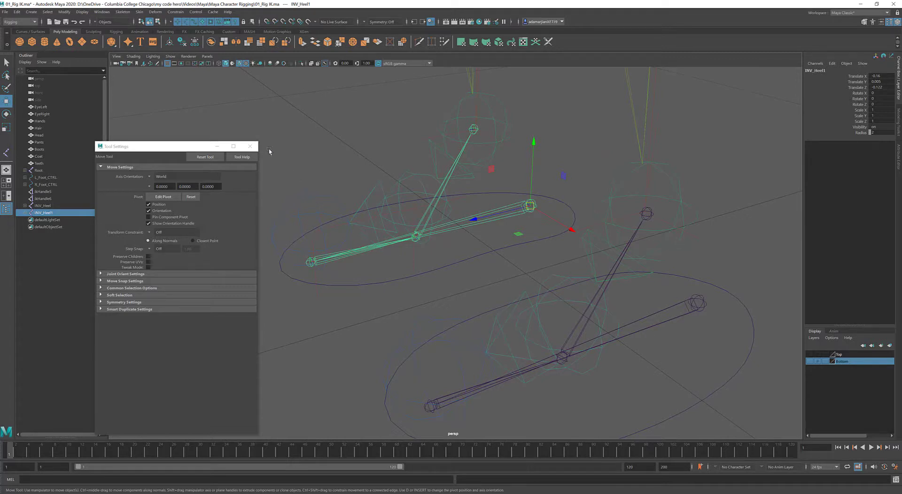
# Create a single-chain IK handle between the ankle and ball joints of the left foot's reverse chain.
pyautogui.click(250, 146)
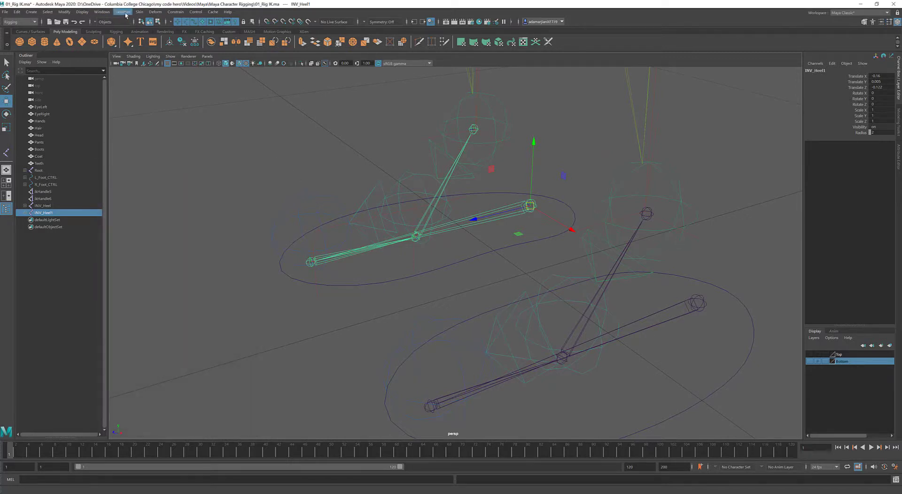
pyautogui.click(125, 13)
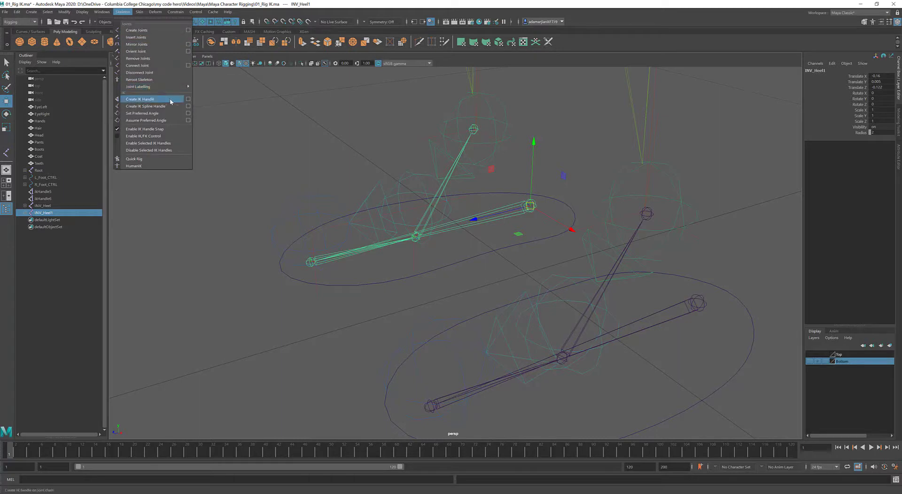
pyautogui.click(188, 99)
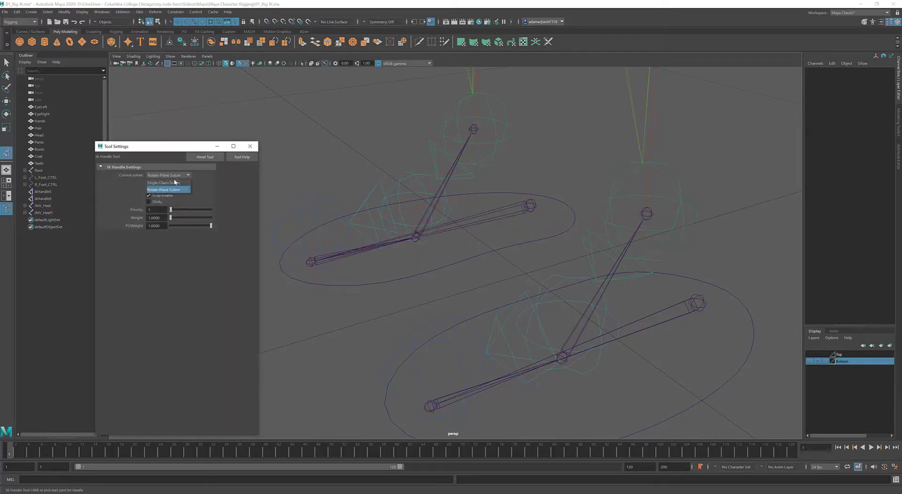
pyautogui.click(250, 146)
pyautogui.keyDown('alt'); pyautogui.moveTo(532, 262); pyautogui.dragTo(510, 229, button='middle'); pyautogui.keyUp('alt')
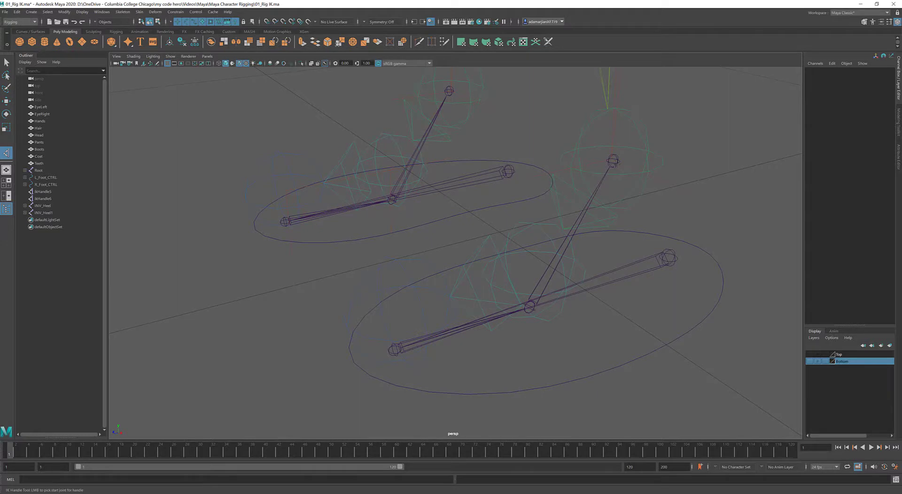
pyautogui.click(612, 161)
pyautogui.click(533, 308)
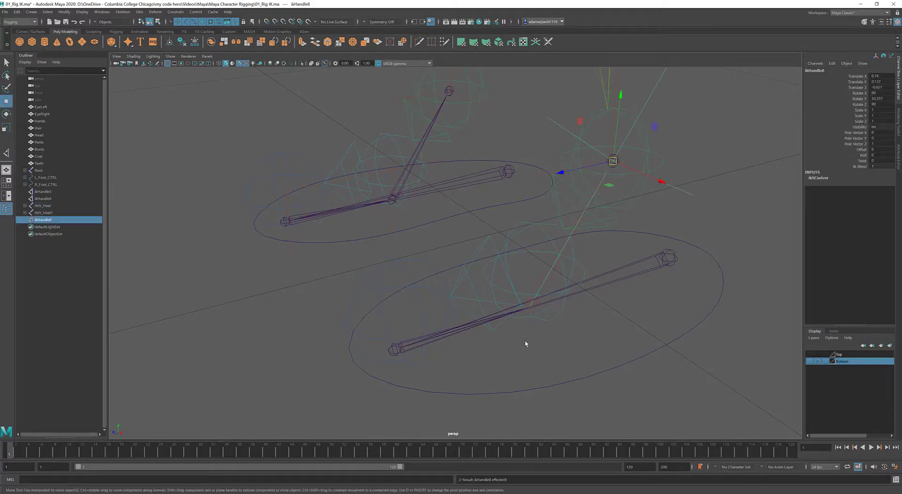
# Create a single-chain IK handle between the ball and toe joints of the left foot's reverse chain.
pyautogui.click(533, 309)
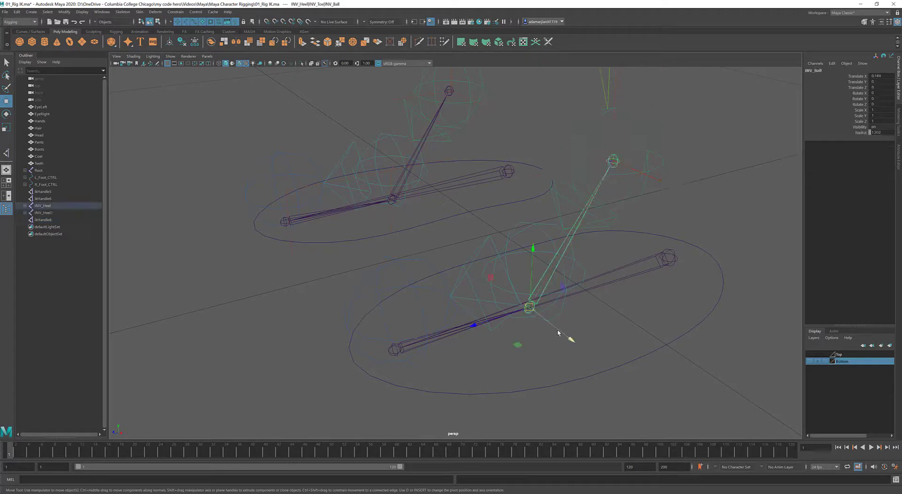
pyautogui.click(124, 12)
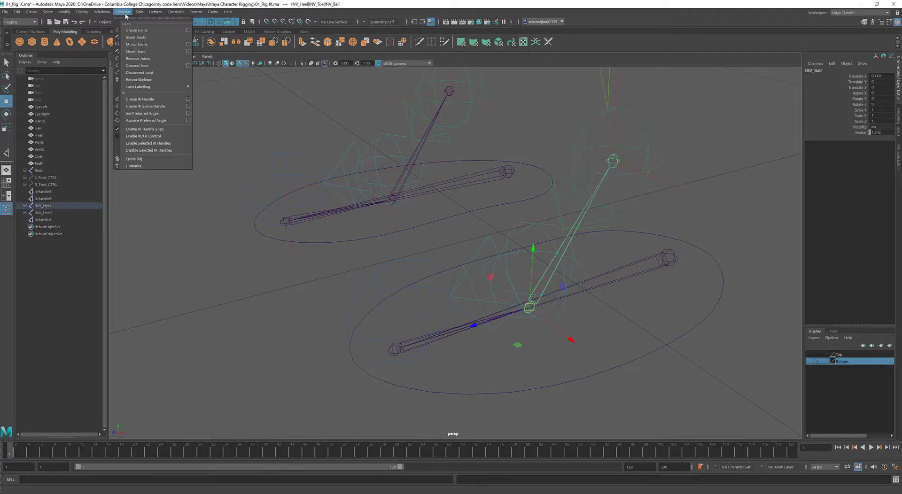
pyautogui.click(153, 99)
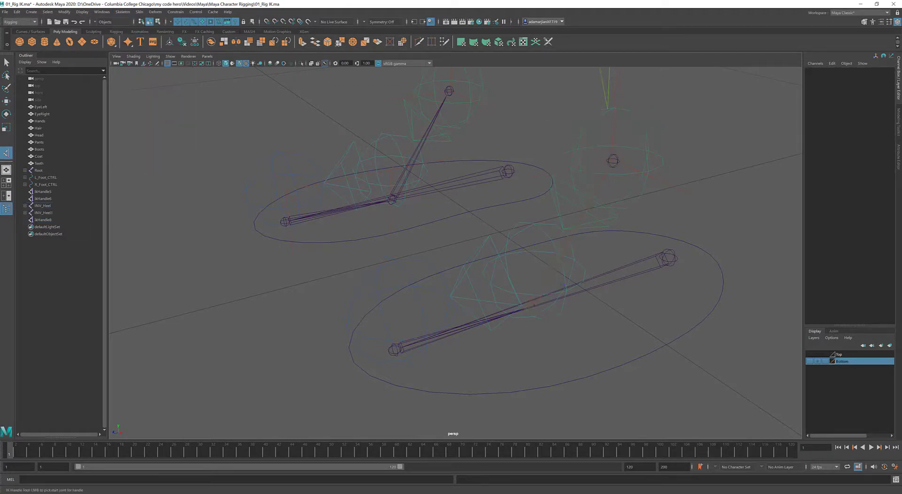
pyautogui.click(529, 307)
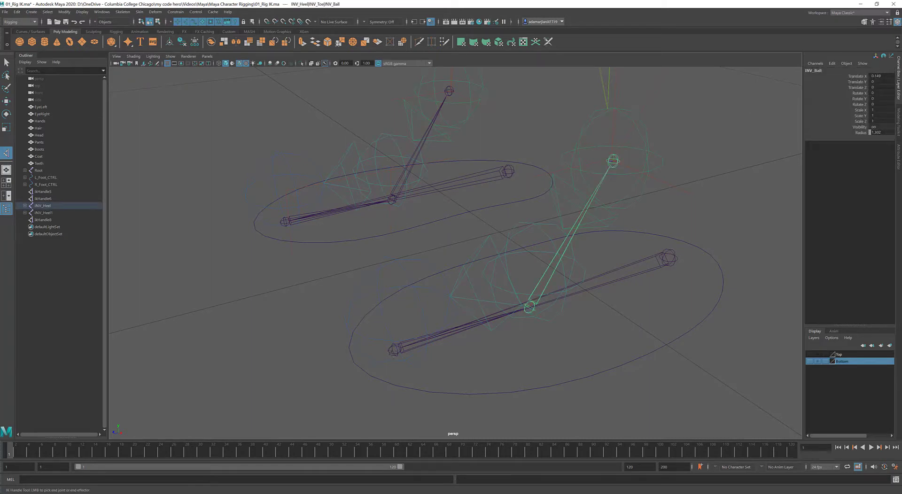
pyautogui.click(392, 349)
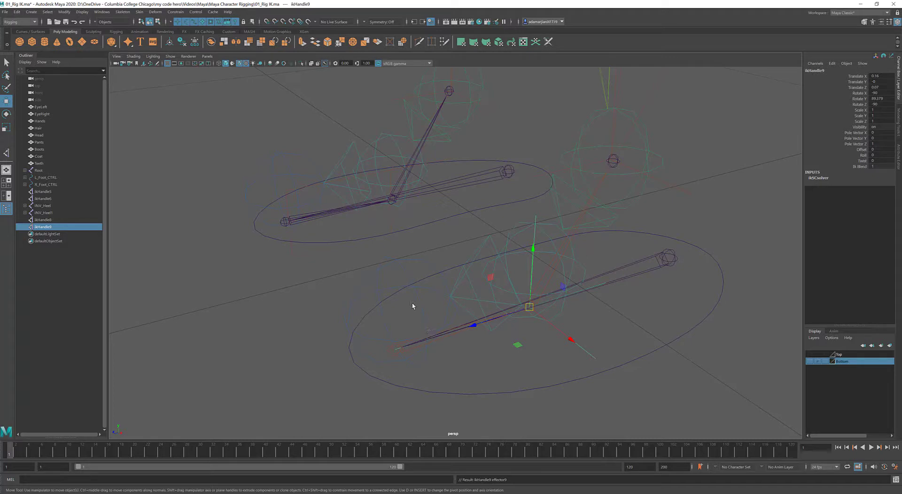
# Create single-chain IK handles from ankle to ball and from ball to toe on the right foot's reverse chain.
pyautogui.keyDown('alt'); pyautogui.moveTo(505, 306); pyautogui.dragTo(422, 218); pyautogui.keyUp('alt')
pyautogui.press('y')
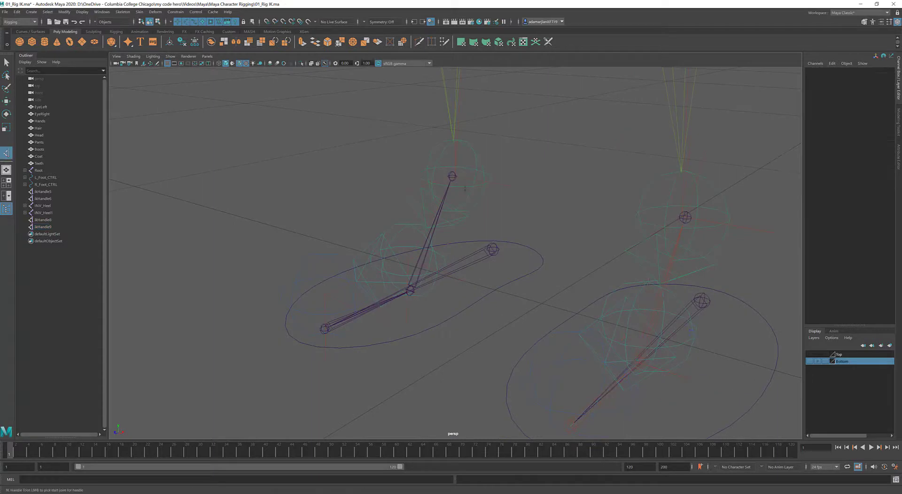
pyautogui.click(451, 176)
pyautogui.click(410, 291)
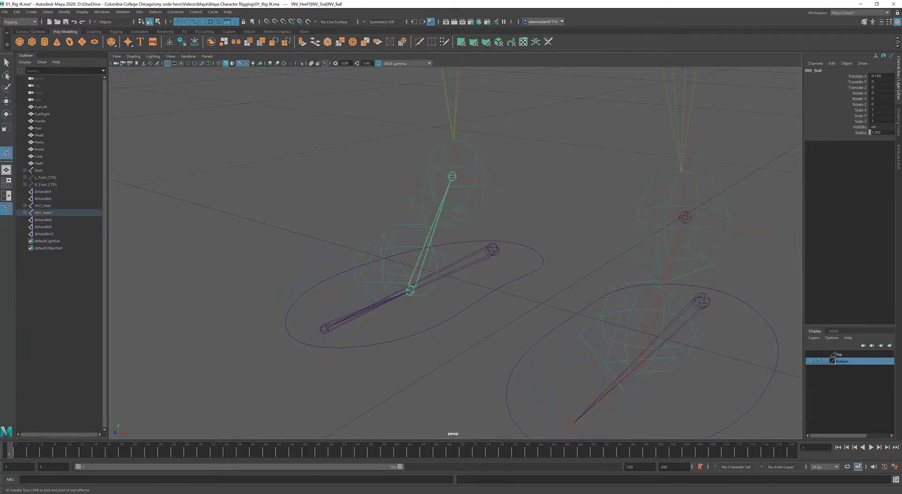
pyautogui.press('w')
pyautogui.keyDown('alt'); pyautogui.moveTo(564, 336); pyautogui.dragTo(467, 268, button='middle'); pyautogui.keyUp('alt')
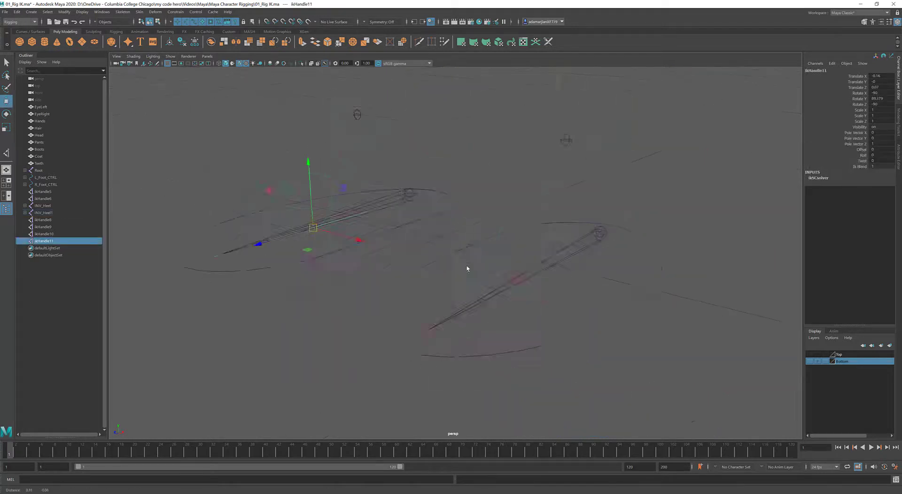
pyautogui.keyDown('alt'); pyautogui.moveTo(467, 268); pyautogui.dragTo(439, 275); pyautogui.keyUp('alt')
pyautogui.scroll(3, 399, 302)
pyautogui.keyDown('alt'); pyautogui.moveTo(399, 302); pyautogui.dragTo(478, 291, button='middle'); pyautogui.keyUp('alt')
pyautogui.scroll(4, 479, 291)
pyautogui.keyDown('alt'); pyautogui.moveTo(479, 291); pyautogui.dragTo(467, 284); pyautogui.keyUp('alt')
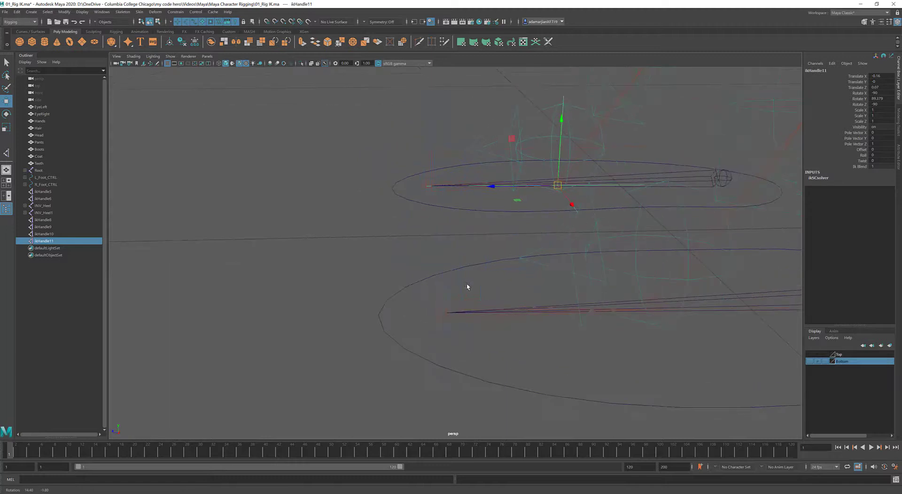
# Undo the IK handles created on the reverse-foot chains of both feet.
pyautogui.hotkey('ctrl', 'z')
pyautogui.hotkey('ctrl', 'z')
pyautogui.hotkey('ctrl', 'z')
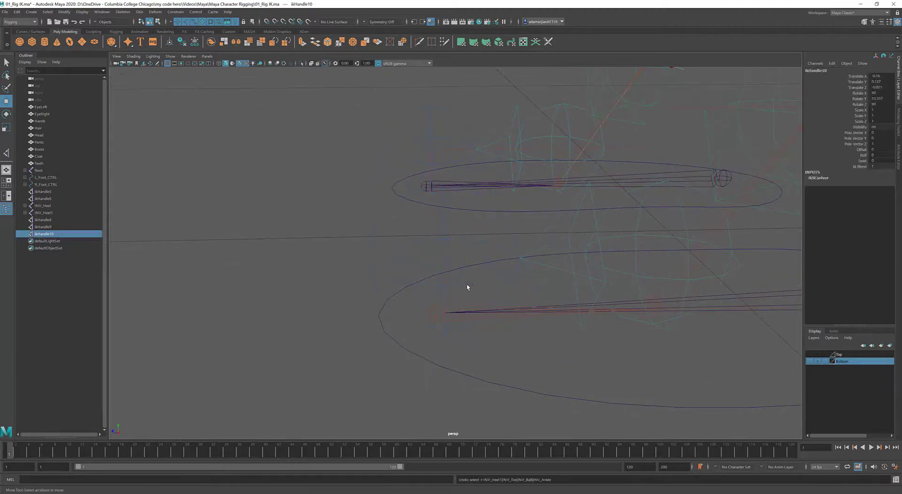
pyautogui.click(440, 313)
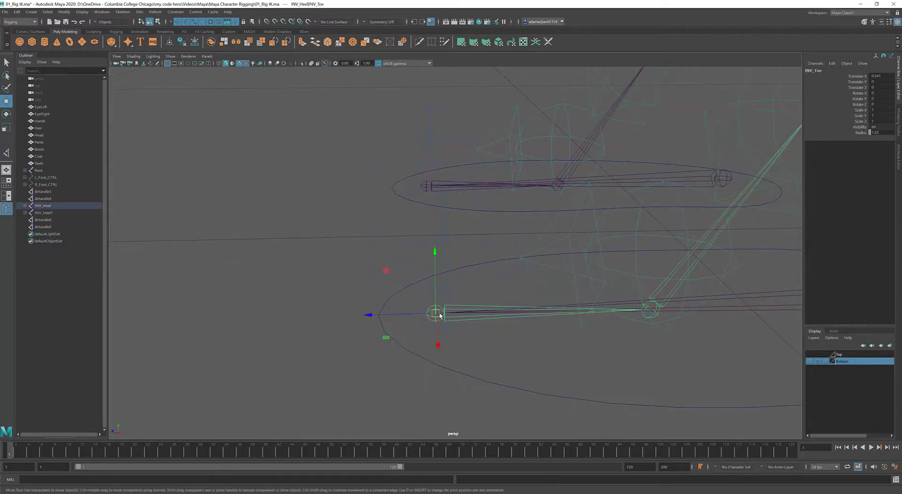
pyautogui.hotkey('ctrl', 'z')
pyautogui.hotkey('ctrl', 'z')
pyautogui.hotkey('ctrl', 'z')
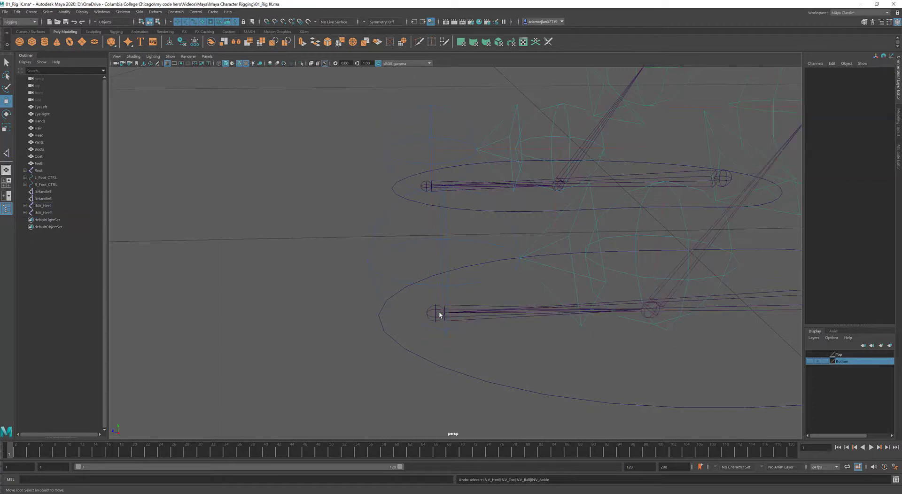
pyautogui.keyDown('alt'); pyautogui.moveTo(440, 312); pyautogui.dragTo(455, 277); pyautogui.keyUp('alt')
pyautogui.keyDown('alt'); pyautogui.moveTo(463, 320); pyautogui.dragTo(462, 280); pyautogui.keyUp('alt')
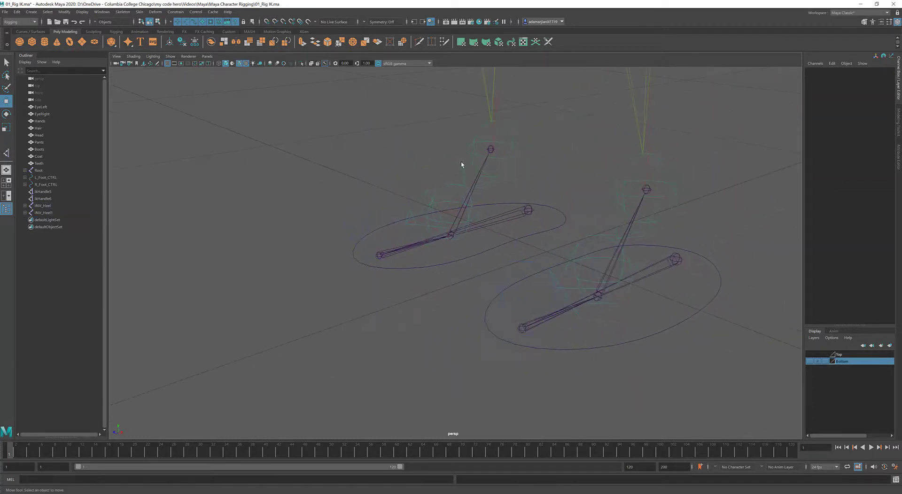
# Create a single-chain IK handle from the ankle to the ball joint of the main skeleton's left foot.
pyautogui.click(125, 14)
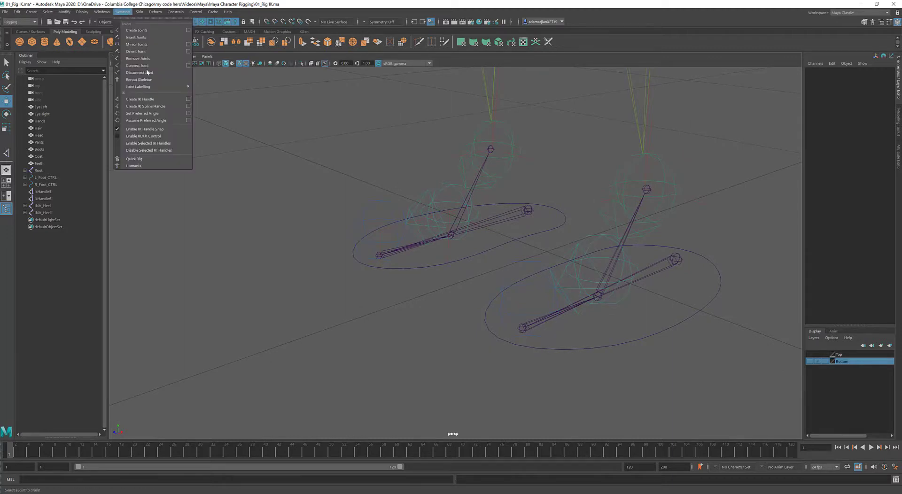
pyautogui.click(141, 99)
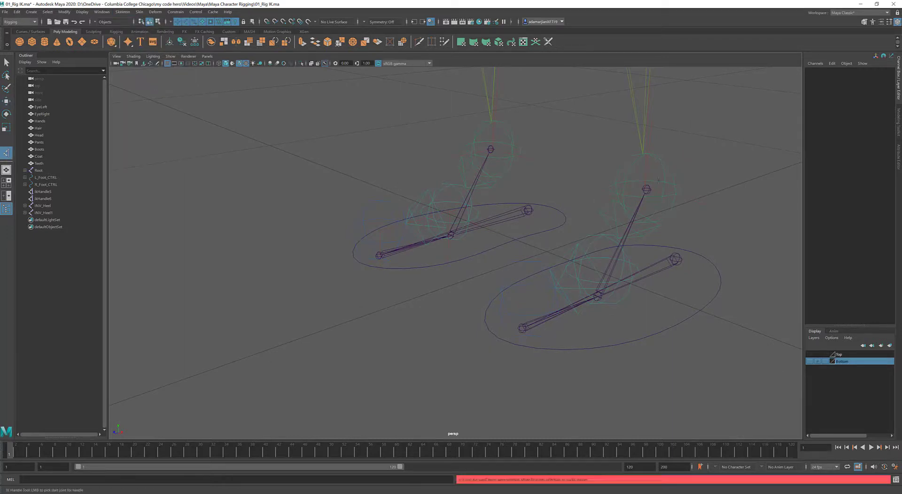
pyautogui.click(583, 240)
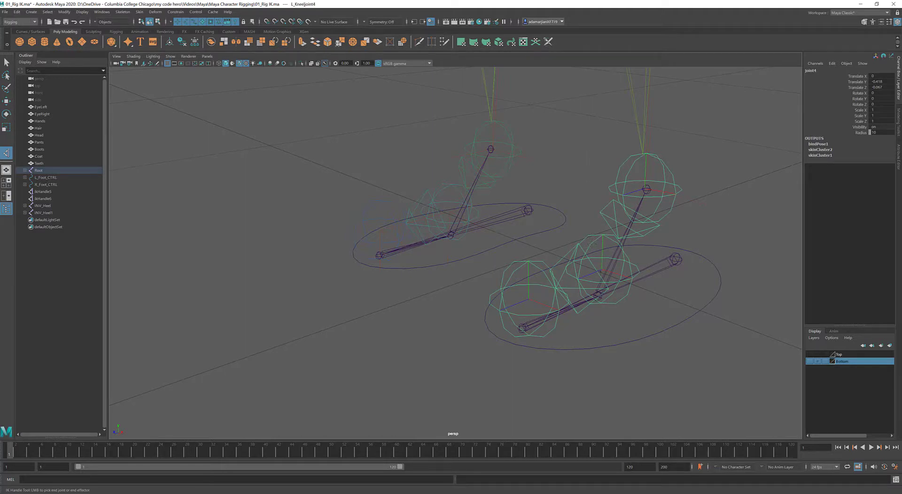
pyautogui.click(614, 302)
pyautogui.press('w')
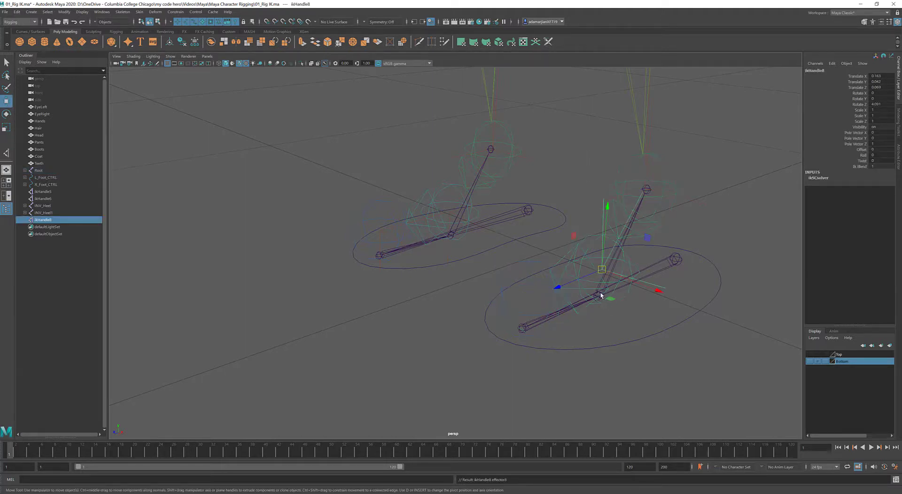
# Create a single-chain IK handle from the ball to the toe joint of the main skeleton's left foot.
pyautogui.press('y')
pyautogui.click(601, 297)
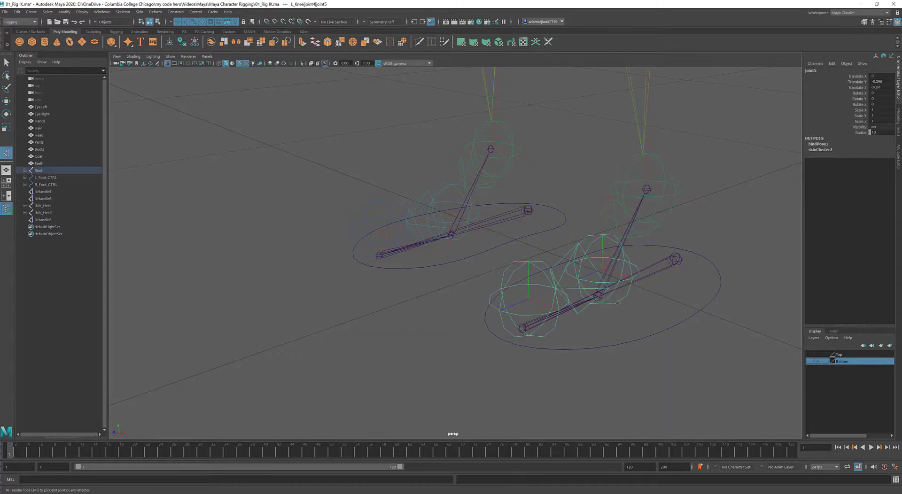
pyautogui.click(528, 267)
pyautogui.moveTo(531, 240); pyautogui.dragTo(532, 211)
pyautogui.hotkey('ctrl', 'z')
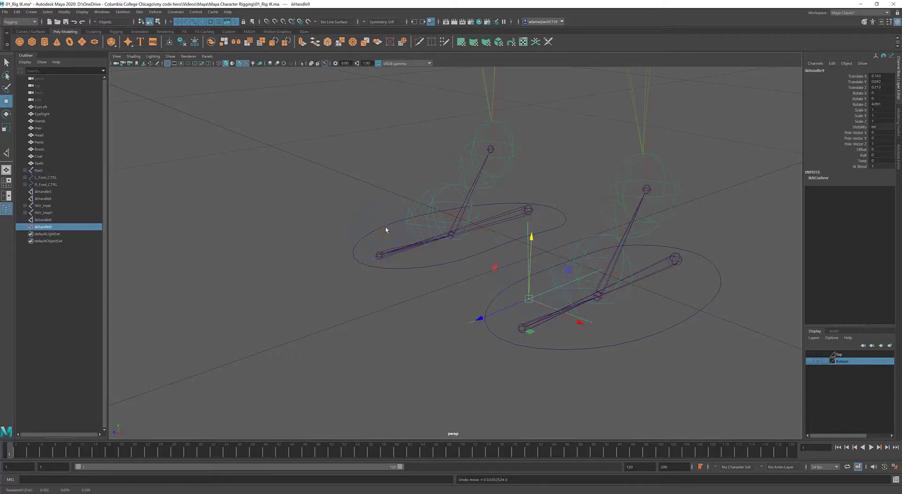
# Test the right toe's IK handle by raising it, undo the move, and check the right foot's joints.
pyautogui.click(385, 229)
pyautogui.click(383, 229)
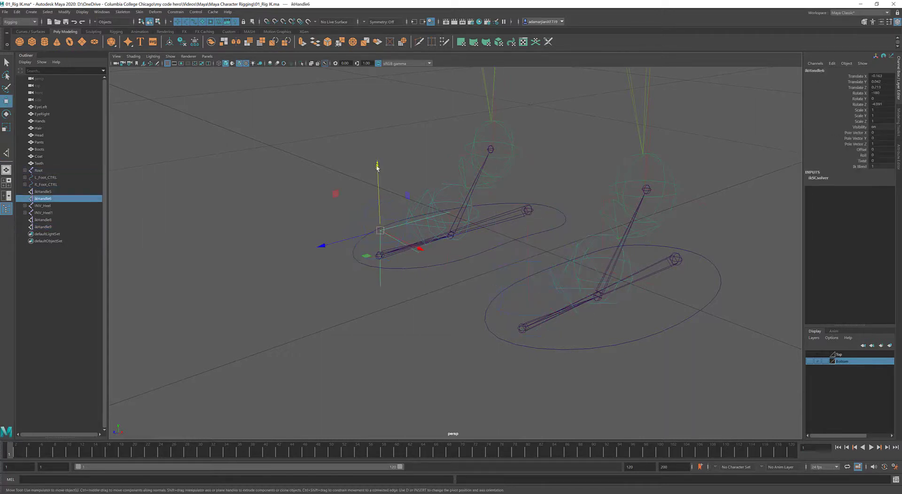
pyautogui.moveTo(377, 167); pyautogui.dragTo(377, 123)
pyautogui.hotkey('ctrl', 'z')
pyautogui.keyDown('alt'); pyautogui.moveTo(440, 186); pyautogui.dragTo(517, 206); pyautogui.keyUp('alt')
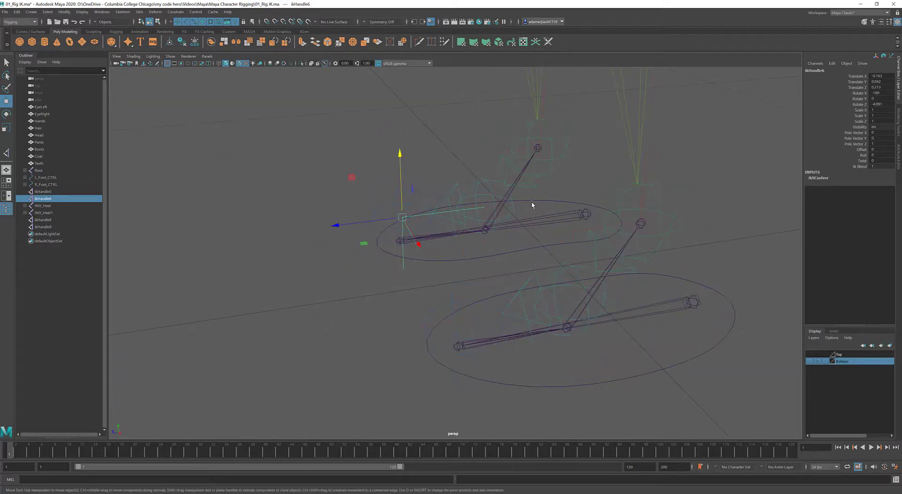
pyautogui.click(530, 202)
pyautogui.click(486, 206)
pyautogui.click(403, 216)
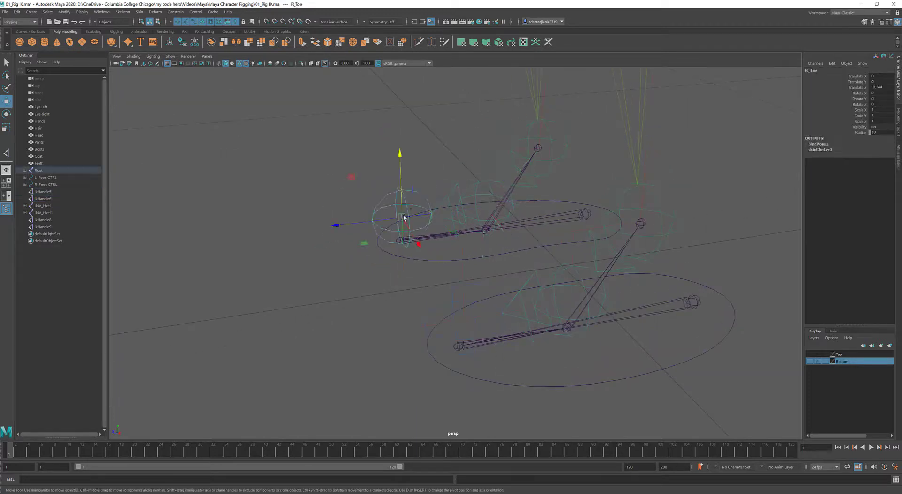
# Parent the left leg's ankle IK handle, ikHandle7, to the INV_Ankle joint of the left reverse-foot chain.
pyautogui.keyDown('alt'); pyautogui.moveTo(400, 158); pyautogui.dragTo(508, 240); pyautogui.keyUp('alt')
pyautogui.click(519, 146)
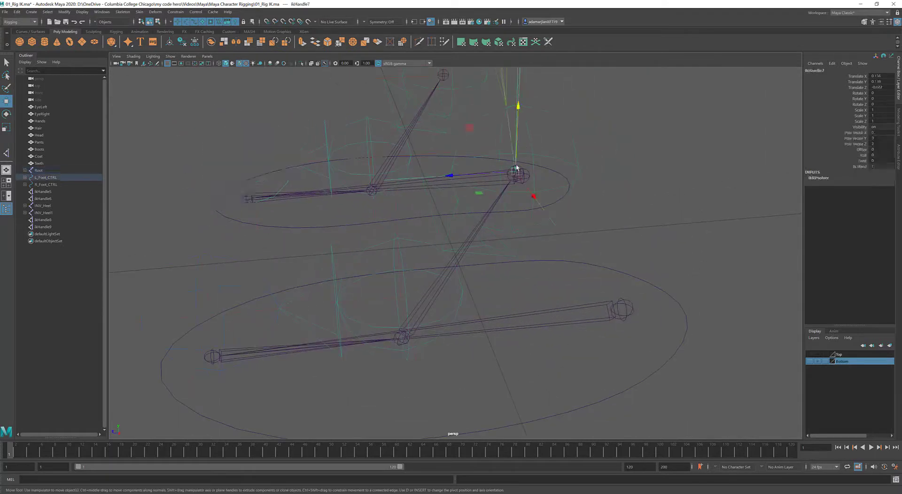
pyautogui.keyDown('alt'); pyautogui.moveTo(520, 183); pyautogui.dragTo(613, 184); pyautogui.keyUp('alt')
pyautogui.click(601, 182)
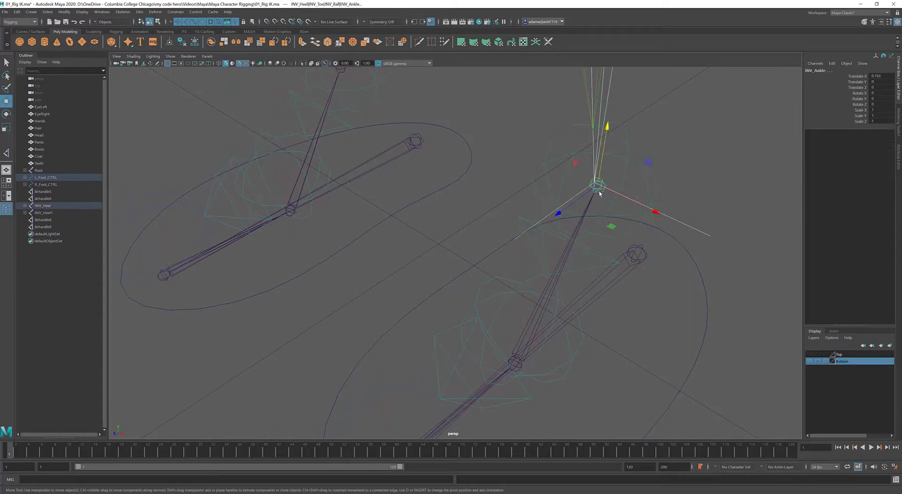
pyautogui.click(617, 239)
pyautogui.scroll(3, 667, 176)
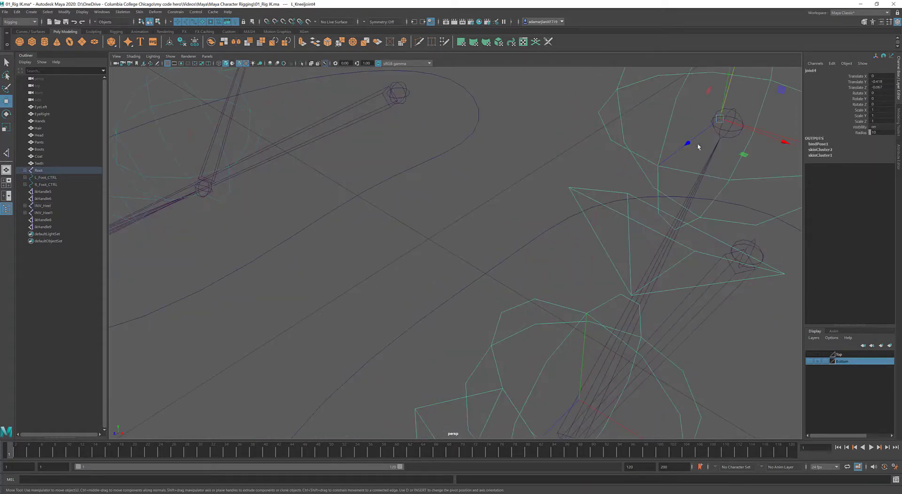
pyautogui.click(703, 150)
pyautogui.click(731, 125)
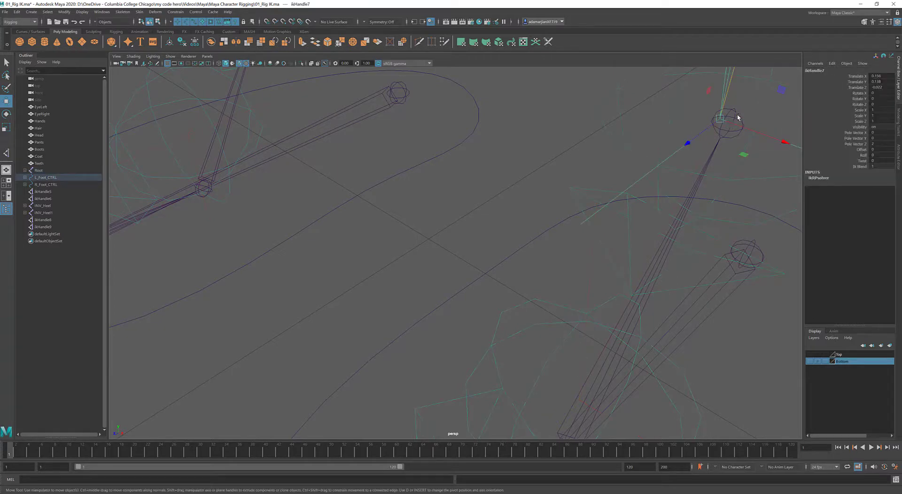
pyautogui.keyDown('shift'); pyautogui.click(739, 124); pyautogui.keyUp('shift')
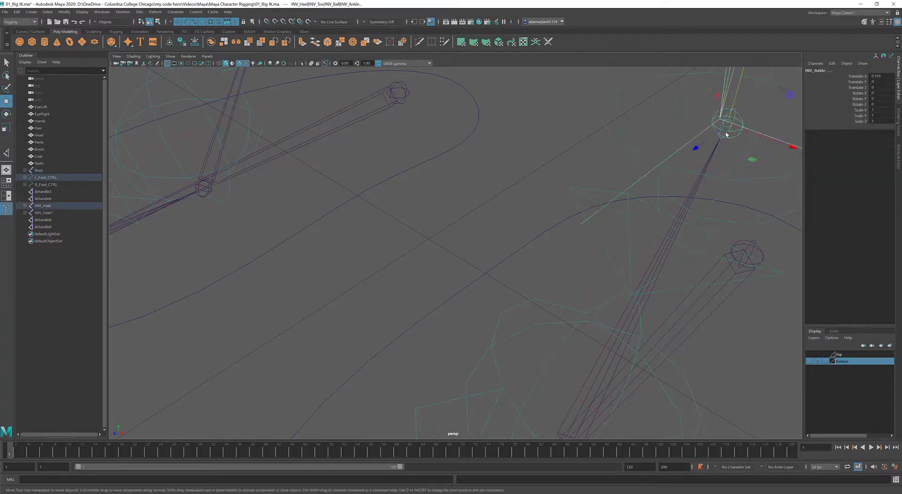
pyautogui.press('p')
pyautogui.scroll(-2, 669, 219)
pyautogui.keyDown('alt'); pyautogui.moveTo(671, 222); pyautogui.dragTo(580, 242); pyautogui.keyUp('alt')
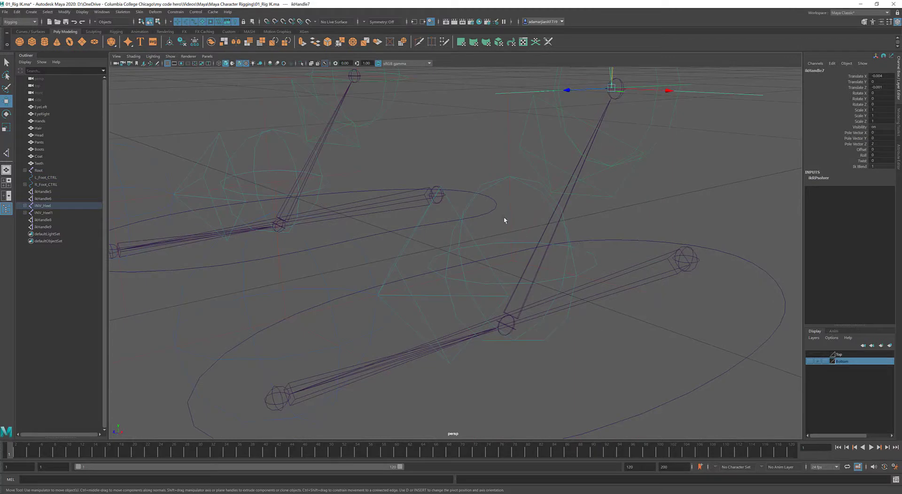
# Parent the left ball IK handle, ikHandle8, to the INV_Ball joint of the left reverse-foot chain.
pyautogui.click(508, 221)
pyautogui.keyDown('shift'); pyautogui.click(589, 253); pyautogui.keyUp('shift')
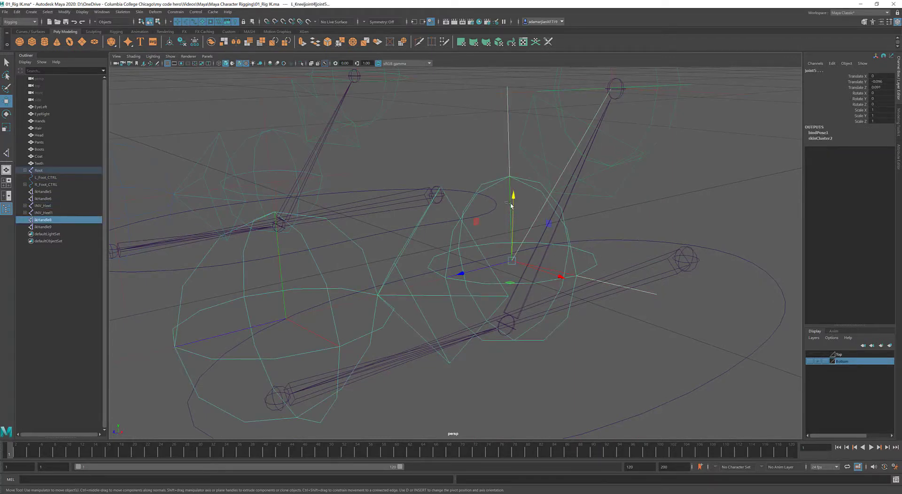
pyautogui.hotkey('ctrl', 'z')
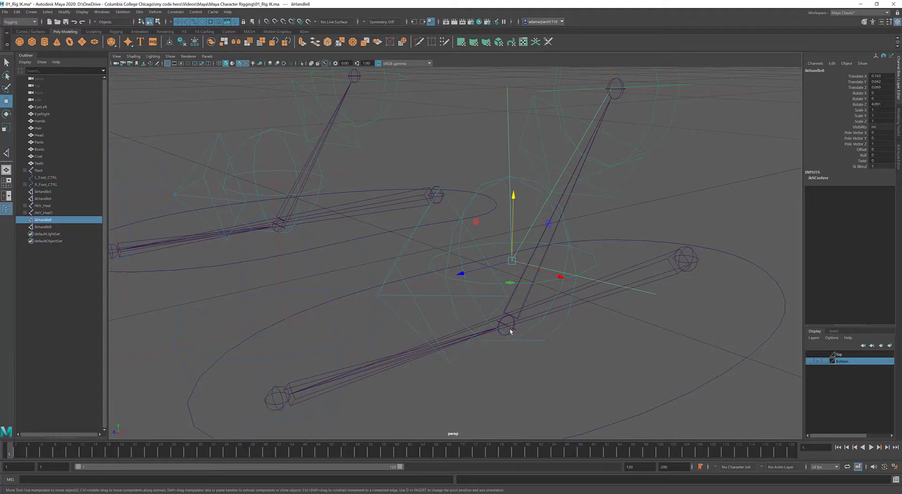
pyautogui.keyDown('shift'); pyautogui.click(510, 324); pyautogui.keyUp('shift')
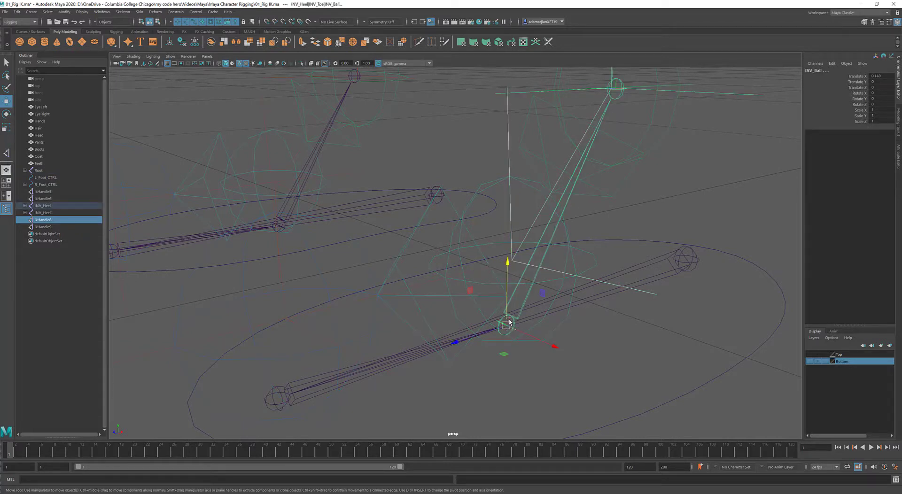
pyautogui.press('p')
# Parent the left toe IK handle, ikHandle9, to the INV_Toe joint of the left reverse-foot chain.
pyautogui.click(287, 285)
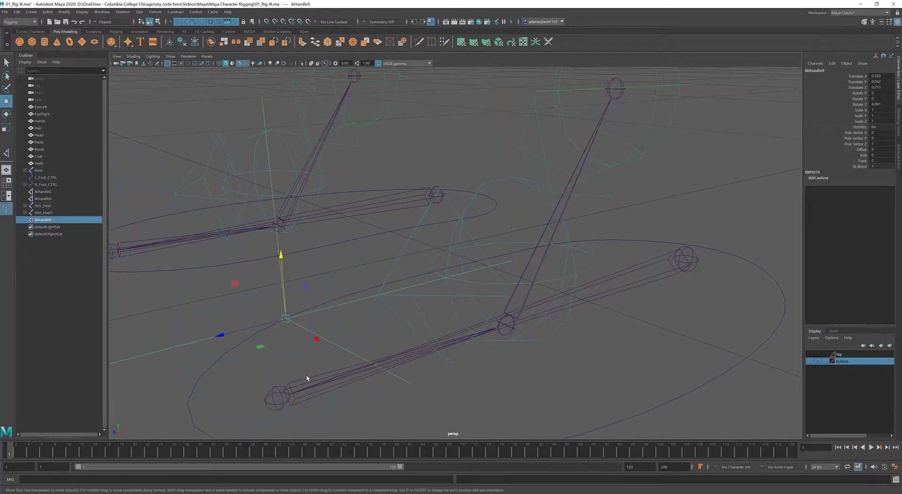
pyautogui.keyDown('shift'); pyautogui.click(283, 391); pyautogui.keyUp('shift')
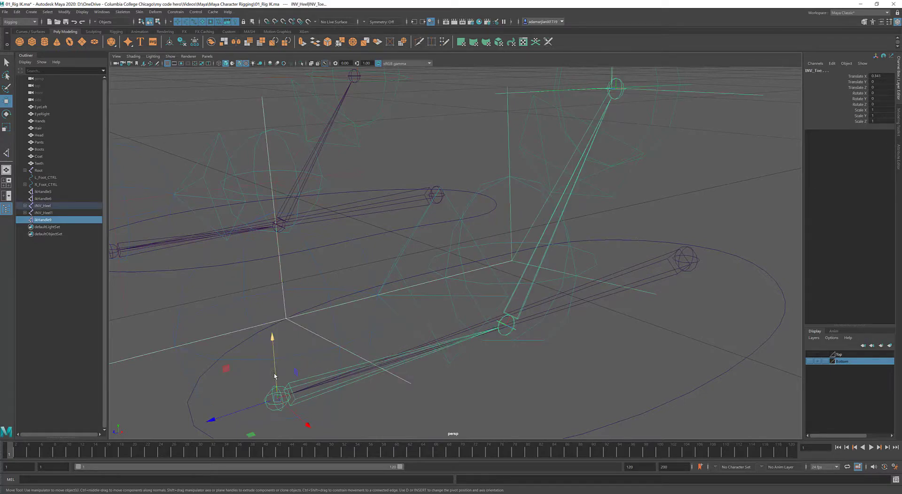
pyautogui.press('p')
# Turn the Bottom display layer's visibility back on to show the boots and pants, and clear the selection.
pyautogui.scroll(-4, 457, 348)
pyautogui.keyDown('alt'); pyautogui.moveTo(457, 348); pyautogui.dragTo(440, 343); pyautogui.keyUp('alt')
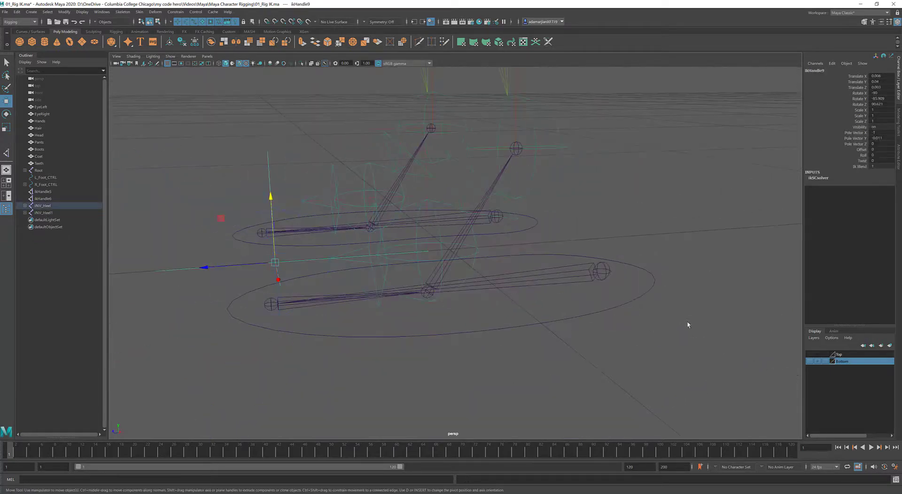
pyautogui.click(808, 361)
pyautogui.click(612, 268)
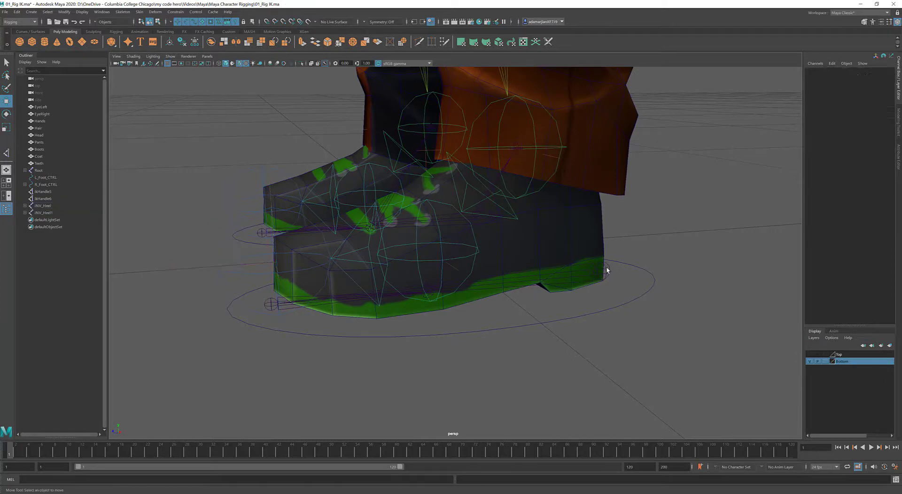
# Test the left heel pivot by rotating the INV_Heel joint, and undo the rotation.
pyautogui.click(607, 270)
pyautogui.keyDown('alt'); pyautogui.moveTo(603, 286); pyautogui.dragTo(592, 263); pyautogui.keyUp('alt')
pyautogui.press('e')
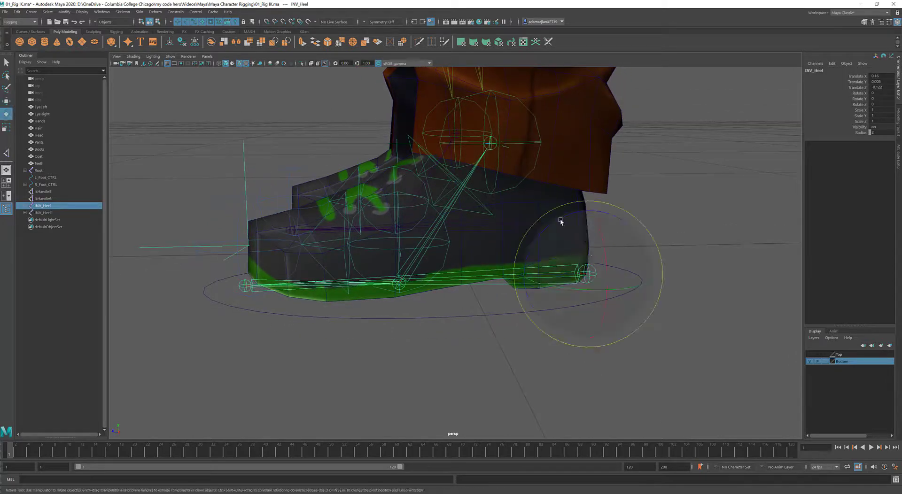
pyautogui.moveTo(558, 220); pyautogui.dragTo(489, 207)
pyautogui.hotkey('ctrl', 'z')
pyautogui.moveTo(458, 284)
pyautogui.keyDown('alt'); pyautogui.mouseDown()
pyautogui.moveTo(589, 298)
pyautogui.moveTo(605, 263)
pyautogui.moveTo(634, 256)
pyautogui.moveTo(603, 263)
pyautogui.moveTo(582, 296)
pyautogui.moveTo(453, 299)
pyautogui.mouseUp(); pyautogui.keyUp('alt')
pyautogui.hotkey('ctrl', 'z')
# Test the left heel lift by rotating the INV_Ball joint about Z, and undo the rotation.
pyautogui.click(467, 300)
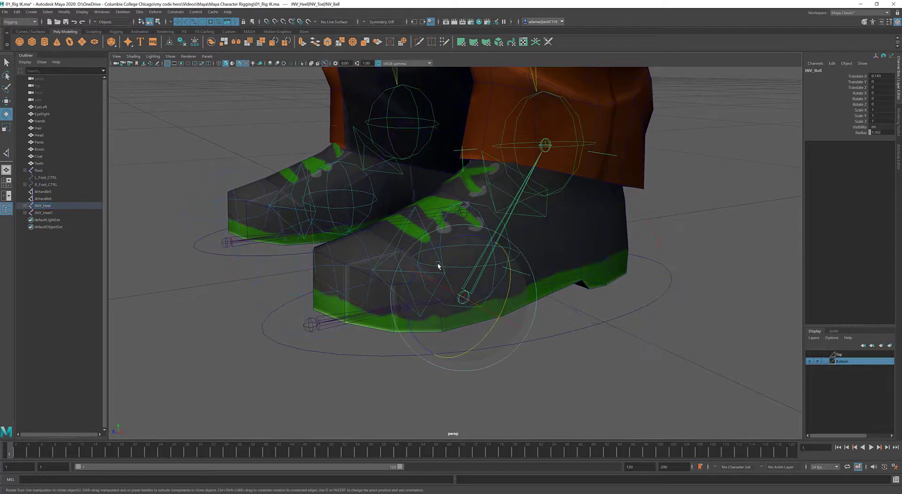
pyautogui.keyDown('alt'); pyautogui.moveTo(433, 256); pyautogui.dragTo(412, 282); pyautogui.keyUp('alt')
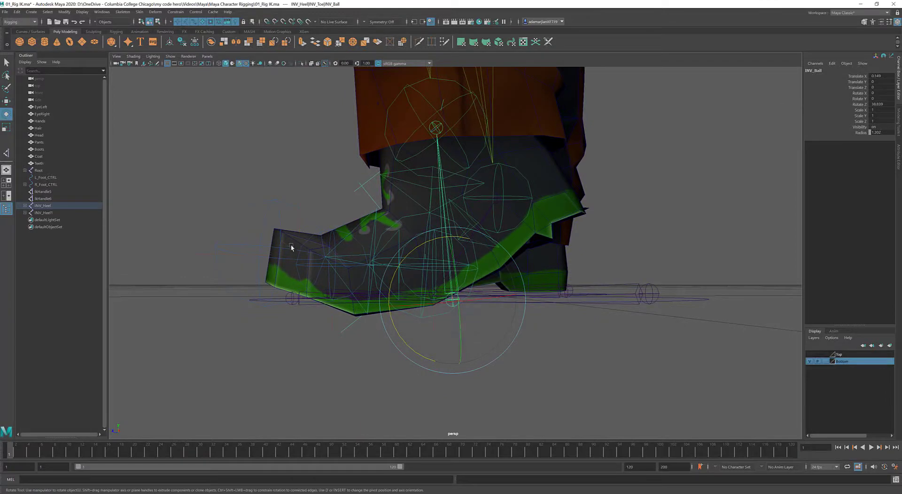
pyautogui.hotkey('ctrl', 'z')
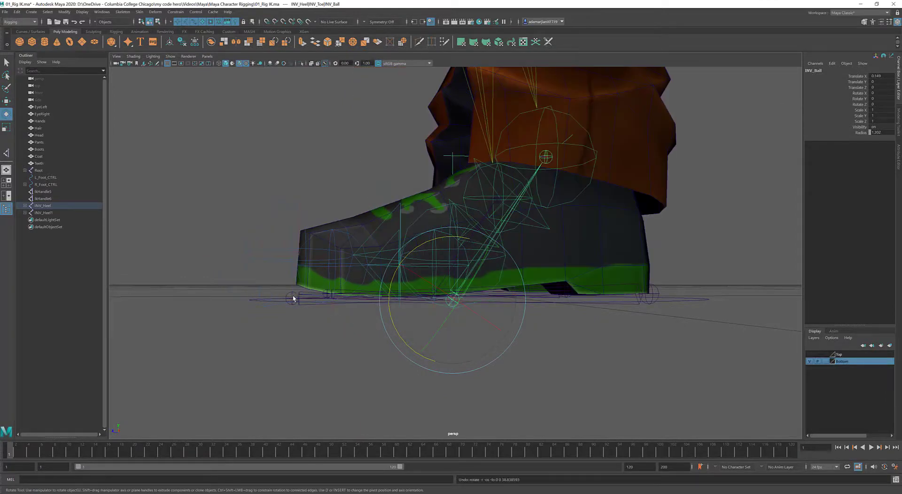
# Test the left toe pivot by rotating the INV_Toe joint about Z, and undo the rotation.
pyautogui.click(292, 299)
pyautogui.keyDown('alt'); pyautogui.moveTo(291, 316); pyautogui.dragTo(283, 347); pyautogui.keyUp('alt')
pyautogui.click(283, 348)
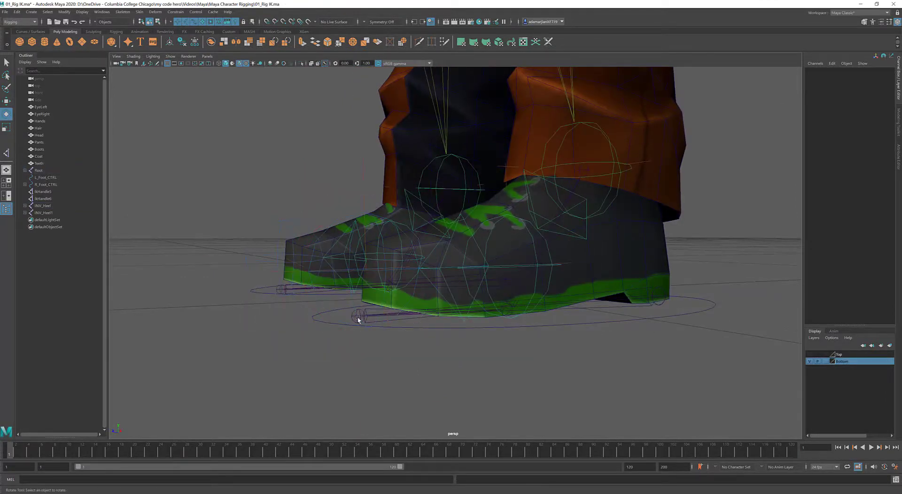
pyautogui.click(358, 316)
pyautogui.moveTo(358, 316); pyautogui.dragTo(389, 323)
pyautogui.hotkey('ctrl', 'z')
pyautogui.moveTo(307, 281); pyautogui.dragTo(295, 342)
pyautogui.scroll(-4, 421, 262)
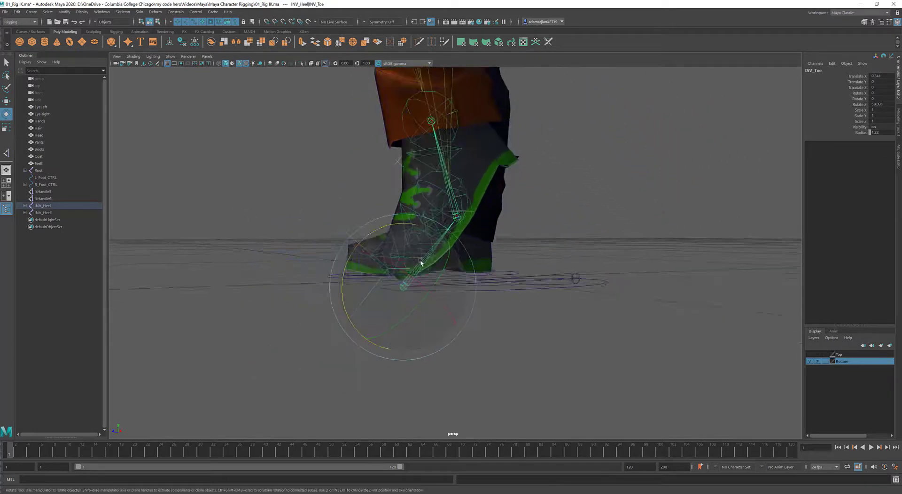
pyautogui.keyDown('alt'); pyautogui.moveTo(368, 211); pyautogui.dragTo(368, 290, button='middle'); pyautogui.keyUp('alt')
pyautogui.keyDown('alt'); pyautogui.moveTo(368, 290); pyautogui.dragTo(423, 318); pyautogui.keyUp('alt')
pyautogui.hotkey('ctrl', 'z')
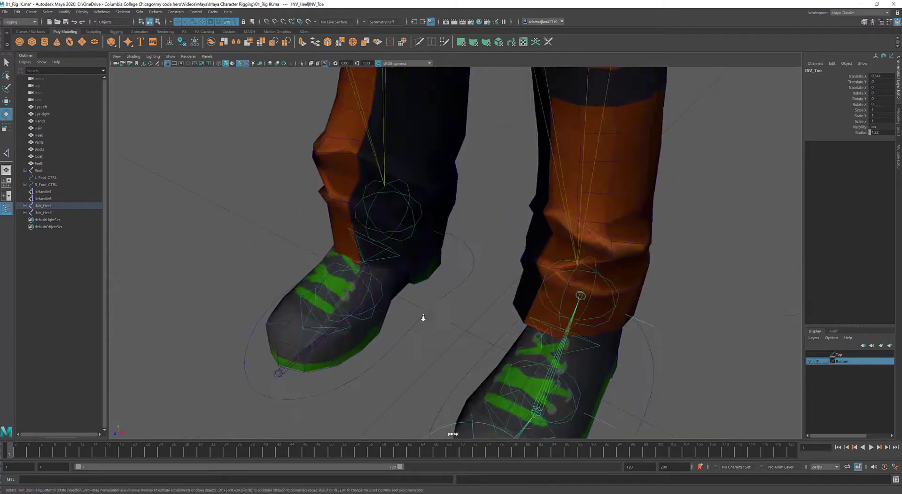
# Hide the Bottom display layer to expose the right foot's joints and IK handles.
pyautogui.keyDown('alt'); pyautogui.moveTo(422, 318); pyautogui.dragTo(553, 258, button='middle'); pyautogui.keyUp('alt')
pyautogui.scroll(4, 560, 267)
pyautogui.keyDown('alt'); pyautogui.moveTo(560, 268); pyautogui.dragTo(549, 240); pyautogui.keyUp('alt')
pyautogui.keyDown('alt'); pyautogui.moveTo(549, 239); pyautogui.dragTo(586, 257, button='right'); pyautogui.keyUp('alt')
pyautogui.scroll(-3, 586, 255)
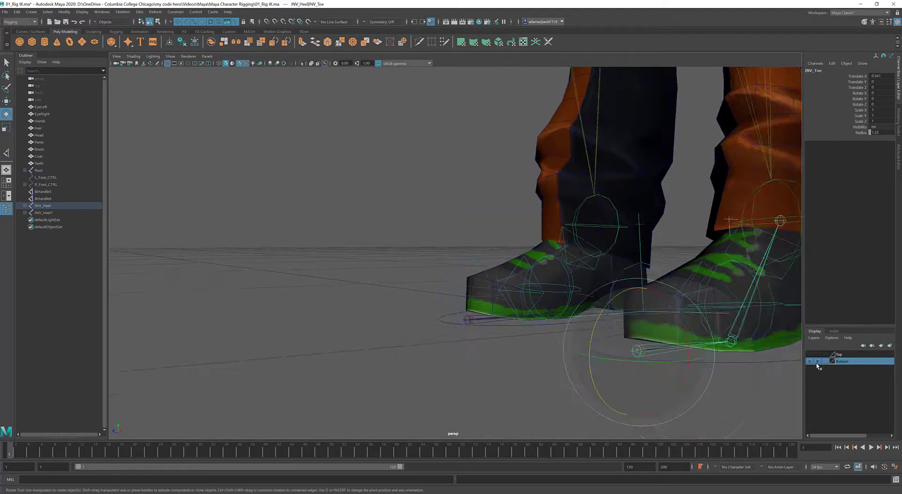
pyautogui.click(810, 362)
# Parent the right leg's ankle IK handle, ikHandle1, to the INV_Ankle joint of the right reverse-foot chain.
pyautogui.keyDown('alt'); pyautogui.moveTo(705, 322); pyautogui.dragTo(564, 240); pyautogui.keyUp('alt')
pyautogui.click(534, 242)
pyautogui.click(557, 215)
pyautogui.keyDown('alt'); pyautogui.moveTo(564, 240); pyautogui.dragTo(555, 196, button='right'); pyautogui.keyUp('alt')
pyautogui.moveTo(543, 181)
pyautogui.keyDown('shift'); pyautogui.mouseDown()
pyautogui.moveTo(558, 171)
pyautogui.moveTo(551, 162)
pyautogui.mouseUp(); pyautogui.keyUp('shift')
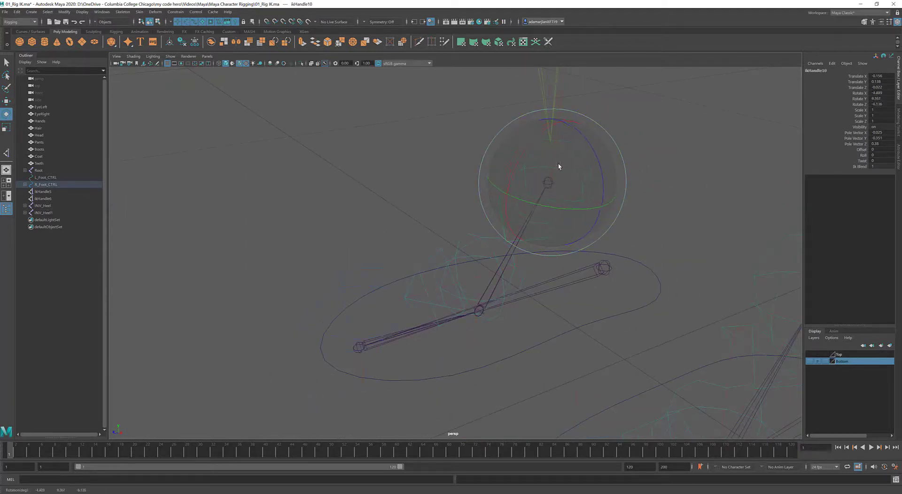
pyautogui.click(640, 141)
pyautogui.click(554, 158)
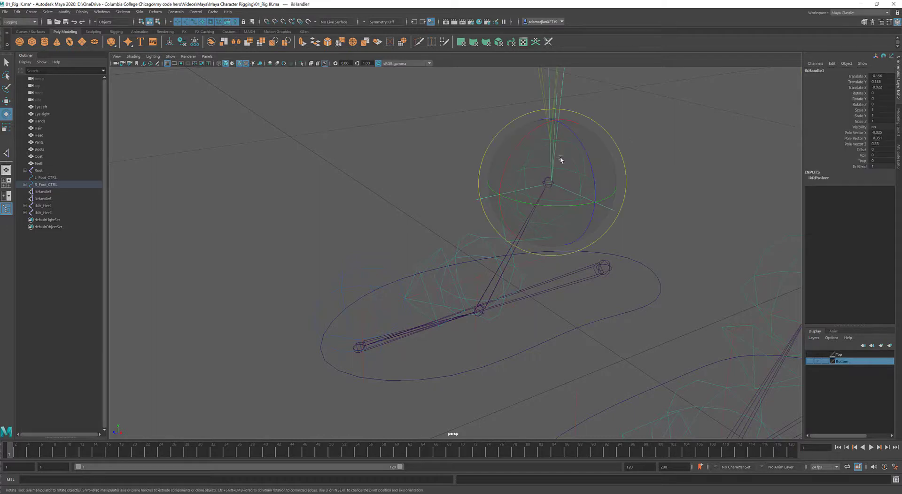
pyautogui.press('q')
pyautogui.keyDown('alt'); pyautogui.moveTo(562, 160); pyautogui.dragTo(590, 159, button='right'); pyautogui.keyUp('alt')
pyautogui.click(593, 153)
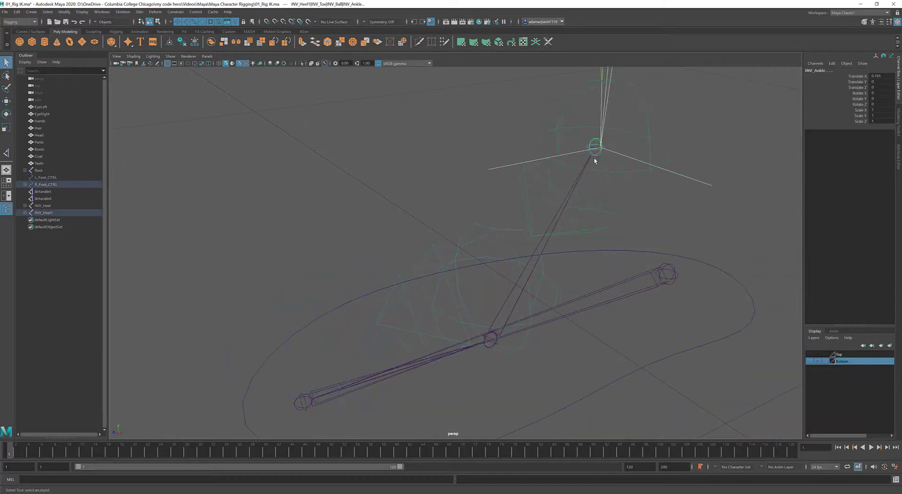
pyautogui.click(593, 158)
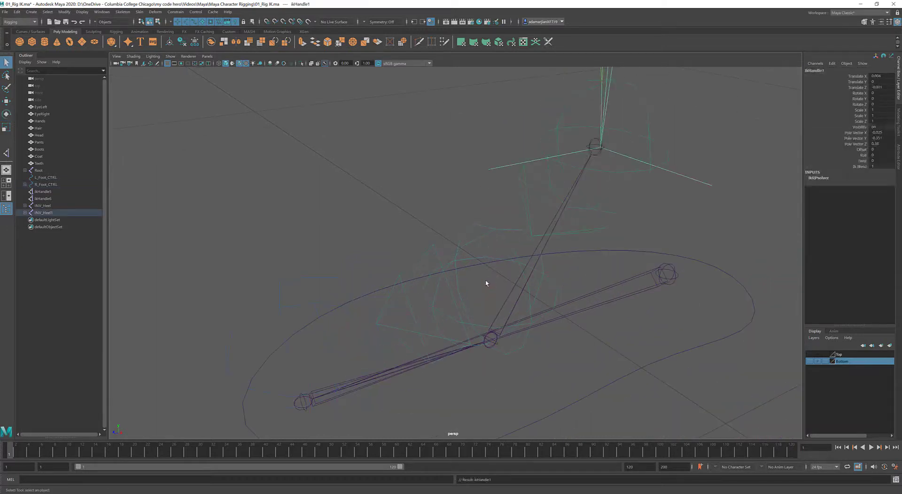
# Parent the right ball IK handle, ikHandle5, to the INV_Ball joint of the right reverse-foot chain.
pyautogui.click(492, 305)
pyautogui.click(494, 339)
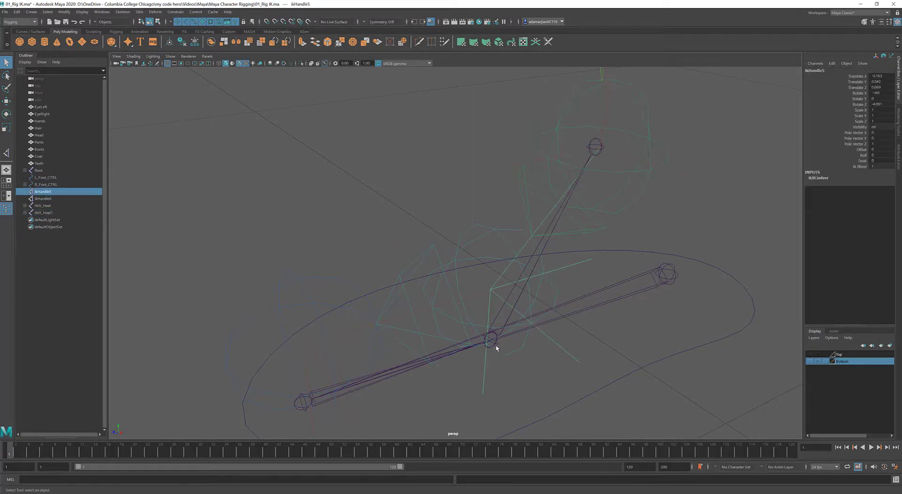
pyautogui.click(494, 342)
pyautogui.click(493, 343)
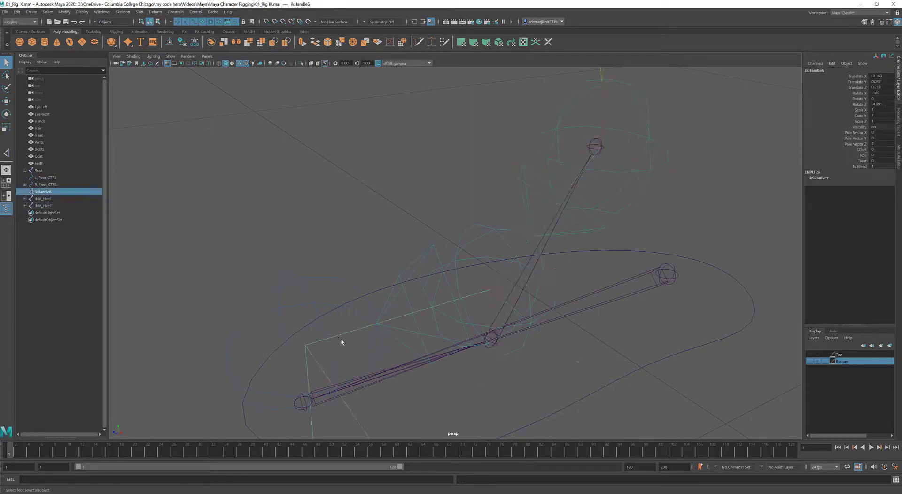
# Parent the right toe IK handle, ikHandle6, to the INV_Toe joint of the right reverse-foot chain.
pyautogui.keyDown('alt'); pyautogui.moveTo(342, 343); pyautogui.dragTo(371, 339); pyautogui.keyUp('alt')
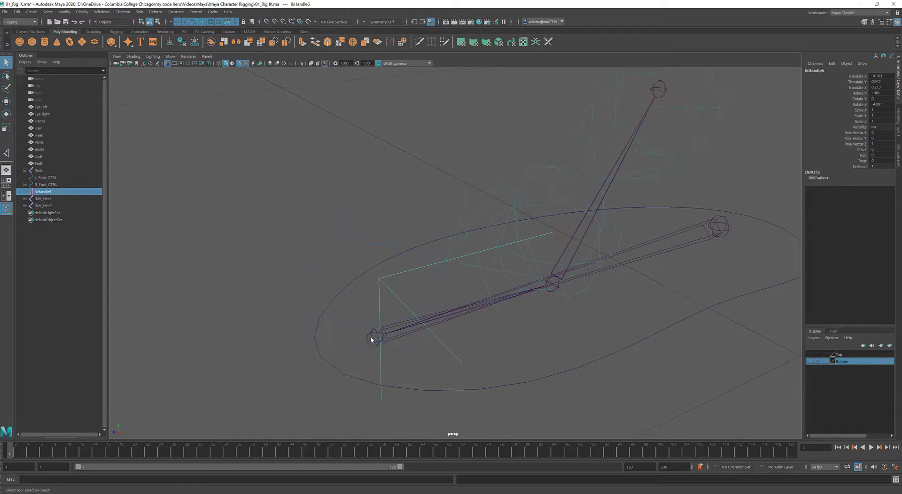
pyautogui.click(370, 339)
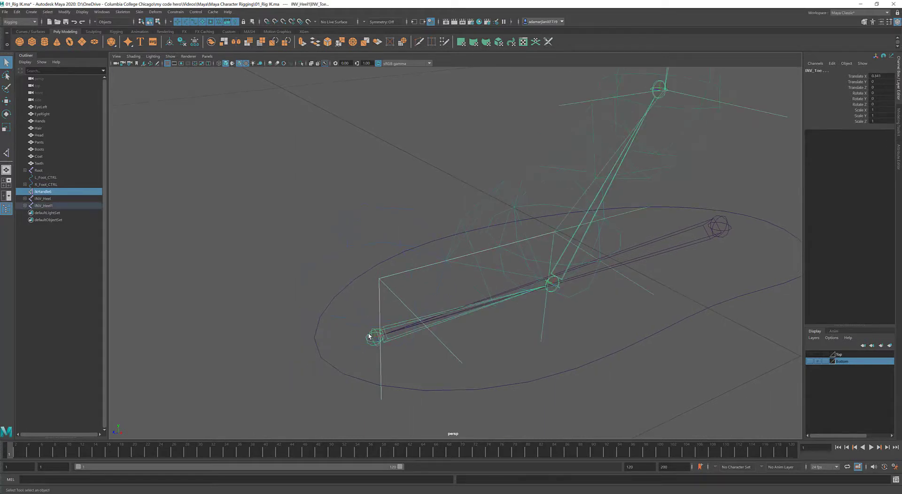
pyautogui.press('p')
# Test the right heel pivot by rotating the INV_Heel1 joint about Y, restore it, and clear the selection.
pyautogui.scroll(-5, 441, 282)
pyautogui.keyDown('alt'); pyautogui.moveTo(446, 284); pyautogui.dragTo(493, 277); pyautogui.keyUp('alt')
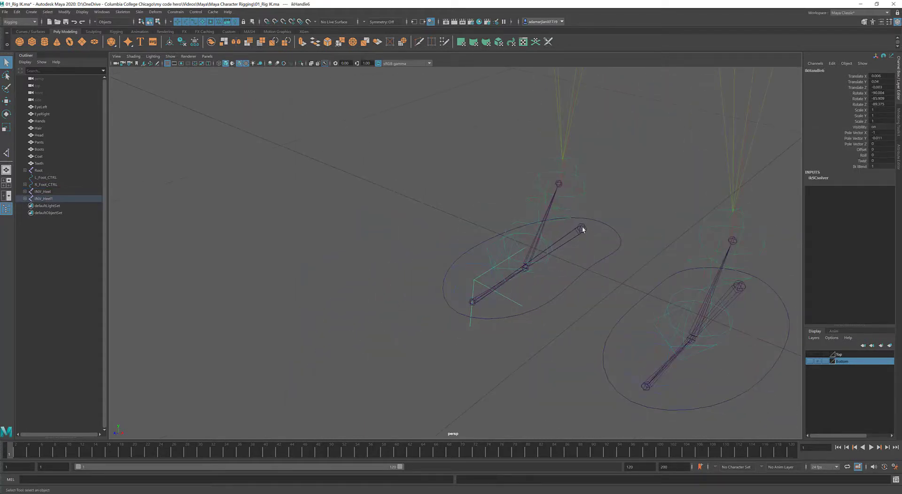
pyautogui.click(582, 228)
pyautogui.press('e')
pyautogui.moveTo(577, 256); pyautogui.dragTo(647, 266)
pyautogui.click(507, 339)
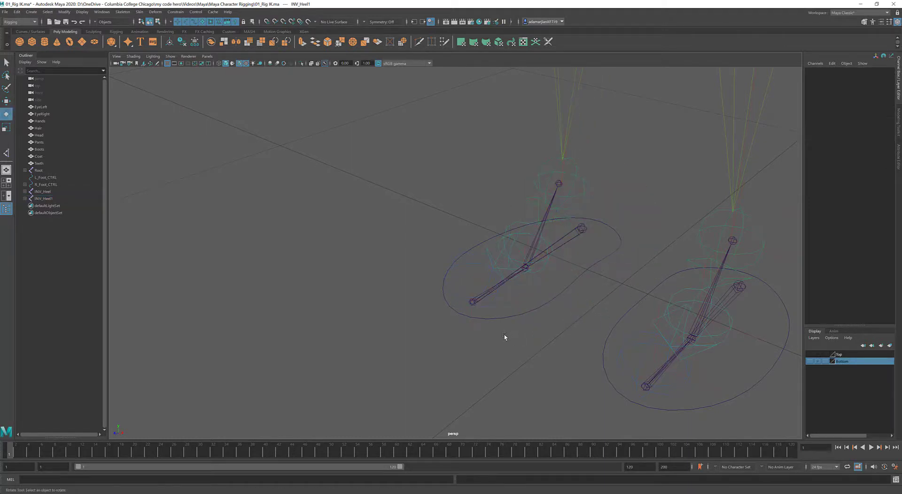
pyautogui.click(582, 229)
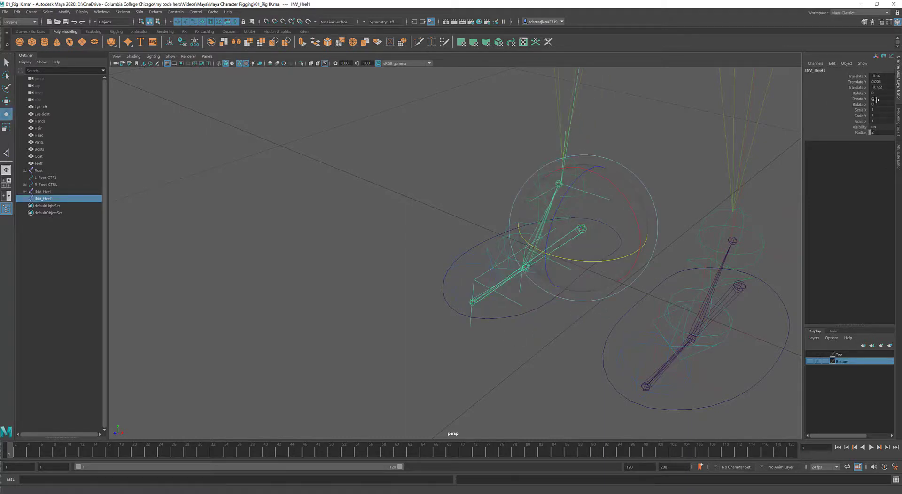
pyautogui.keyDown('alt'); pyautogui.moveTo(500, 257); pyautogui.dragTo(587, 248); pyautogui.keyUp('alt')
pyautogui.click(527, 256)
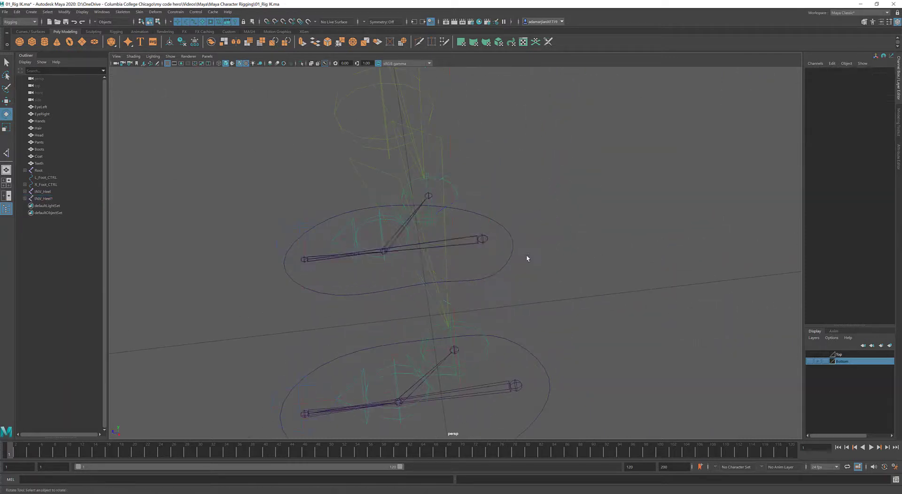
# Parent the right reverse-foot chain's root joint, INV_Heel1, to the R_Foot_CTRL curve.
pyautogui.press('q')
pyautogui.click(482, 237)
pyautogui.keyDown('shift'); pyautogui.click(511, 252); pyautogui.keyUp('shift')
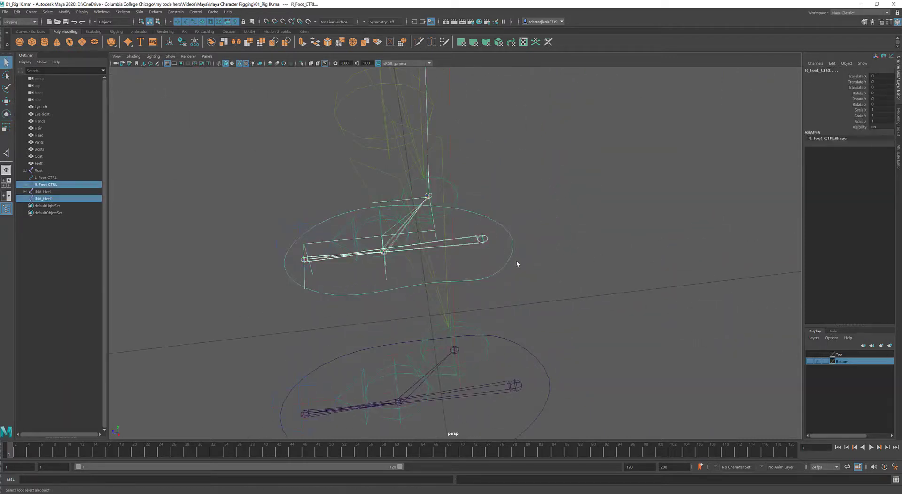
pyautogui.press('p')
# Parent the left reverse-foot chain's root joint, INV_Heel, to the L_Foot_CTRL curve.
pyautogui.click(515, 387)
pyautogui.keyDown('shift'); pyautogui.click(540, 360); pyautogui.keyUp('shift')
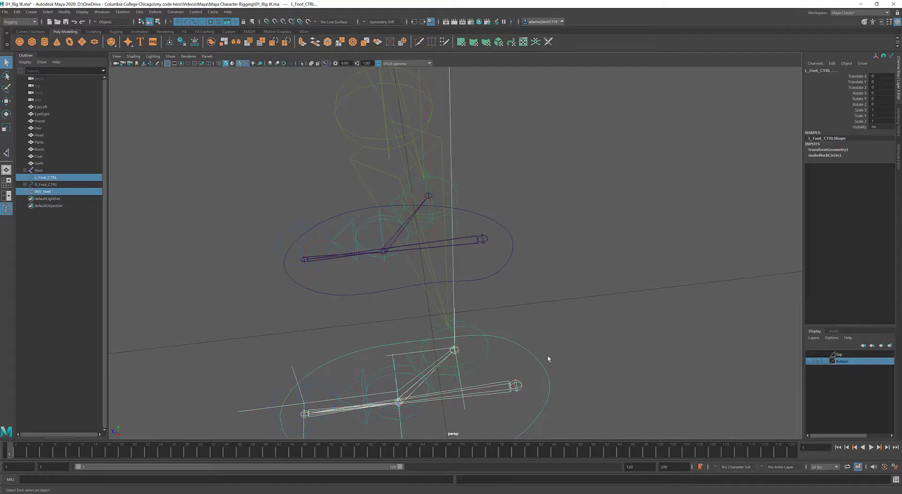
pyautogui.press('p')
# Raise the L_Foot_CTRL curve to test the left leg, and enlarge the move manipulator.
pyautogui.click(505, 252)
pyautogui.click(510, 255)
pyautogui.keyDown('alt'); pyautogui.moveTo(495, 260); pyautogui.dragTo(535, 251); pyautogui.keyUp('alt')
pyautogui.click(535, 251)
pyautogui.press('w')
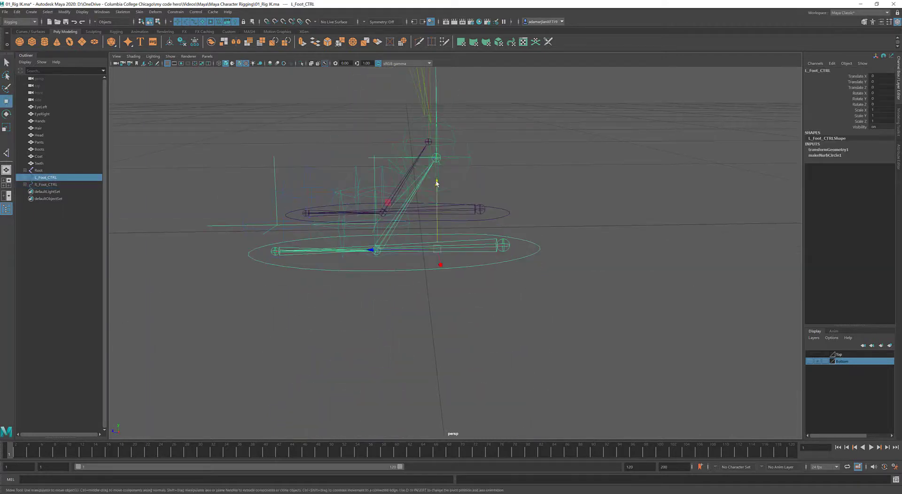
pyautogui.moveTo(434, 181); pyautogui.dragTo(438, 200)
pyautogui.press('=')
pyautogui.press('=')
pyautogui.scroll(-4, 439, 200)
pyautogui.keyDown('alt'); pyautogui.moveTo(439, 200); pyautogui.dragTo(433, 215); pyautogui.keyUp('alt')
# Show the Bottom display layer and move L_Foot_CTRL around to test how the left boot and leg follow.
pyautogui.click(808, 361)
pyautogui.keyDown('alt'); pyautogui.moveTo(573, 300); pyautogui.dragTo(630, 308); pyautogui.keyUp('alt')
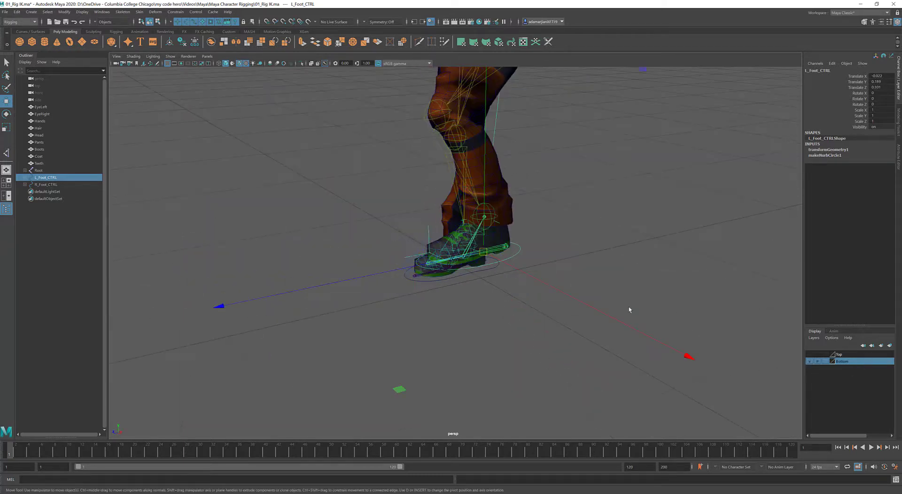
pyautogui.keyDown('alt'); pyautogui.moveTo(429, 266); pyautogui.dragTo(451, 253); pyautogui.keyUp('alt')
# Undo the test moves of L_Foot_CTRL back to zero translation.
pyautogui.hotkey('ctrl', 'z')
pyautogui.hotkey('ctrl', 'z')
pyautogui.hotkey('ctrl', 'z')
pyautogui.hotkey('ctrl', 'z')
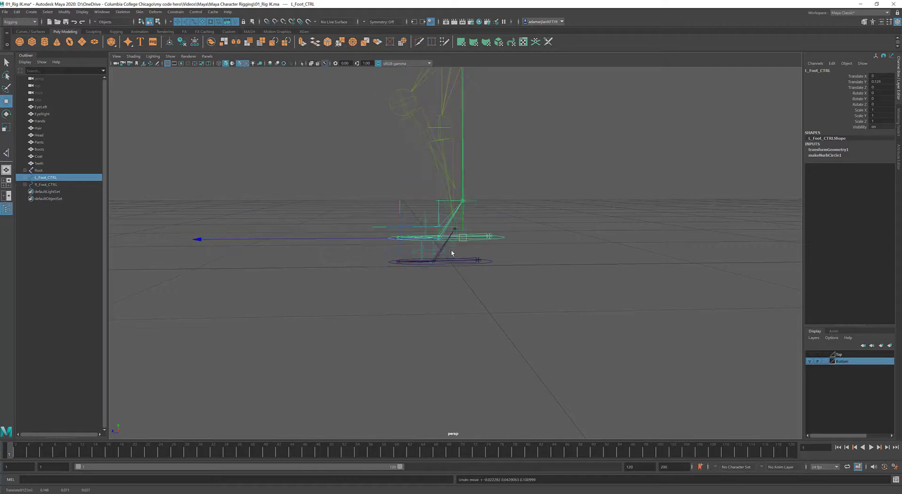
pyautogui.hotkey('ctrl', 'z')
pyautogui.hotkey('ctrl', 'z')
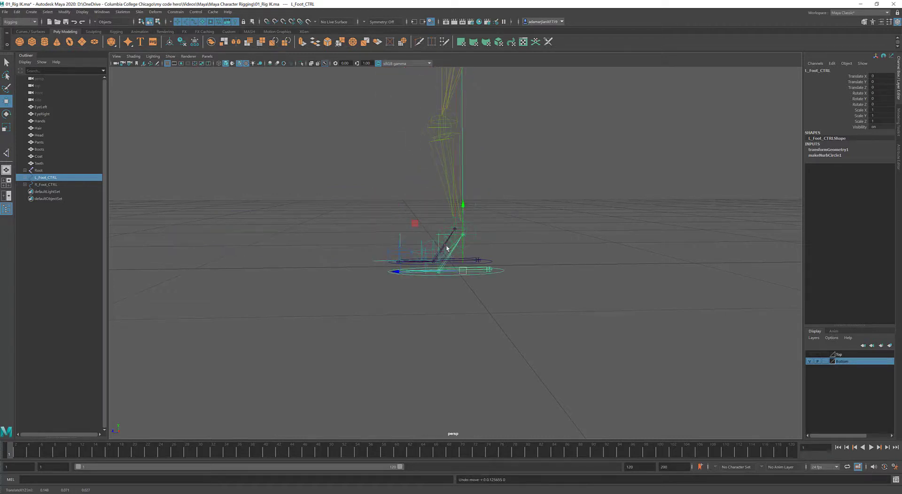
# Show the Bottom display layer and examine the legs, knees and foot controls from the front.
pyautogui.keyDown('alt'); pyautogui.moveTo(447, 248); pyautogui.dragTo(696, 306); pyautogui.keyUp('alt')
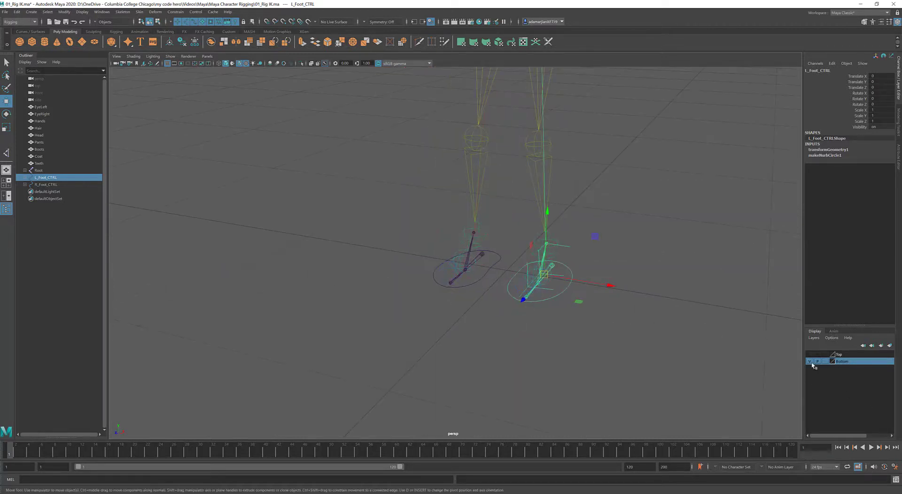
pyautogui.keyDown('alt'); pyautogui.moveTo(595, 219); pyautogui.dragTo(584, 302, button='middle'); pyautogui.keyUp('alt')
pyautogui.scroll(-2, 576, 287)
pyautogui.keyDown('alt'); pyautogui.moveTo(540, 265); pyautogui.dragTo(569, 316); pyautogui.keyUp('alt')
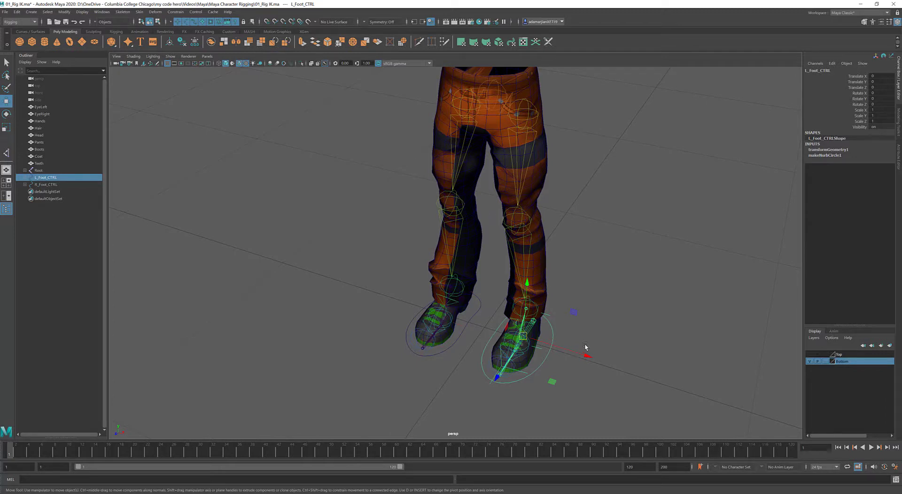
pyautogui.keyDown('alt'); pyautogui.moveTo(574, 340); pyautogui.dragTo(489, 241); pyautogui.keyUp('alt')
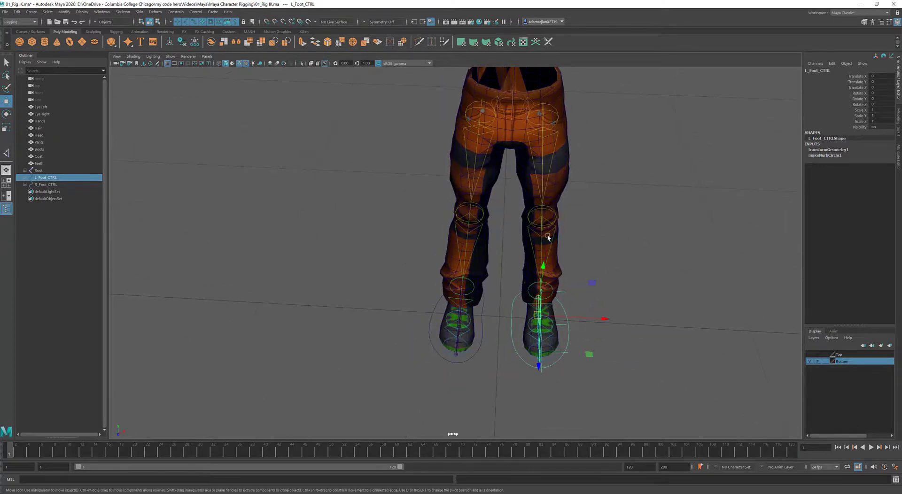
pyautogui.keyDown('alt'); pyautogui.moveTo(543, 238); pyautogui.dragTo(543, 234); pyautogui.keyUp('alt')
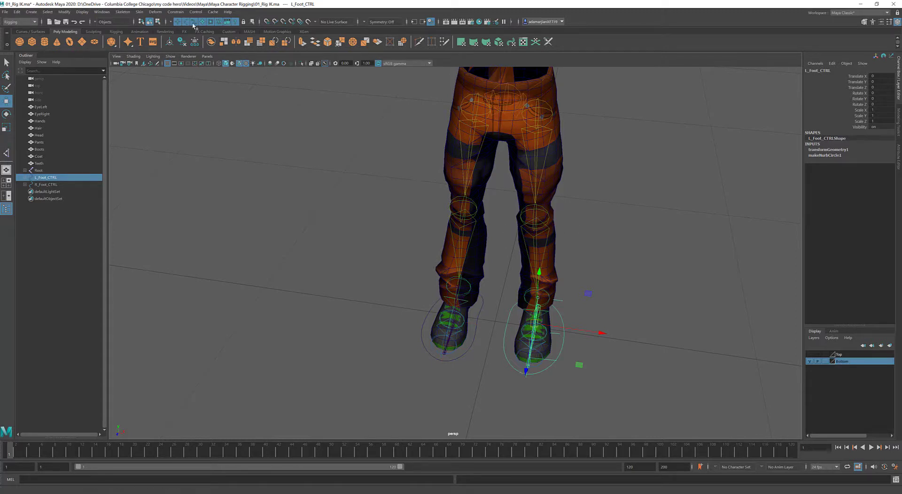
# Hide the Bottom display layer and create a NURBS circle at the origin, scaled uniformly to about 0.235.
pyautogui.click(809, 361)
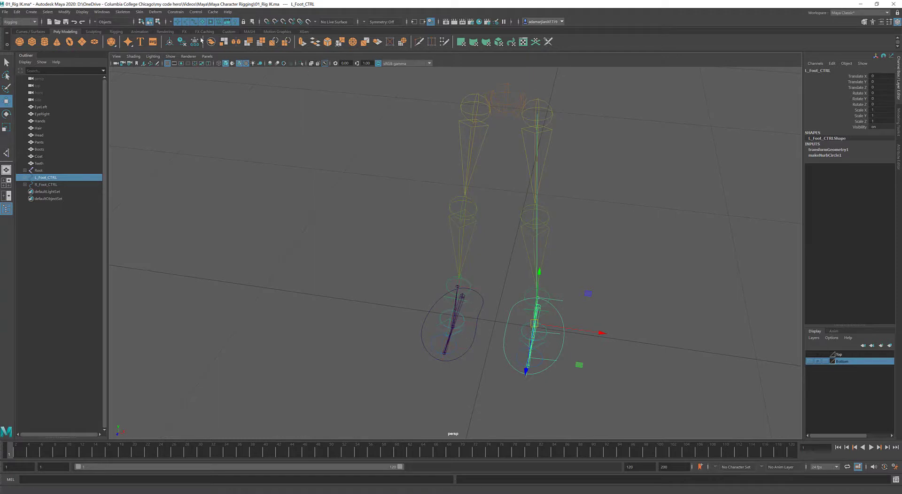
pyautogui.press('space')
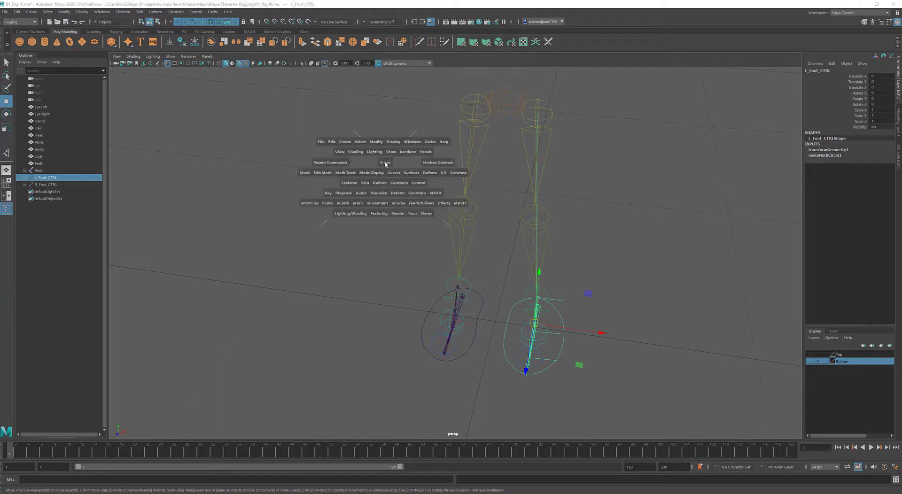
pyautogui.click(344, 141)
pyautogui.moveTo(371, 161)
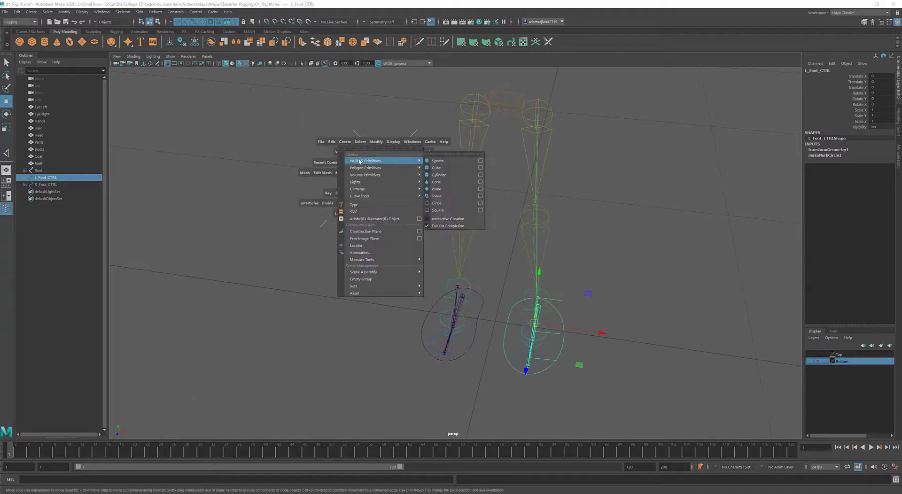
pyautogui.click(454, 203)
pyautogui.press('r')
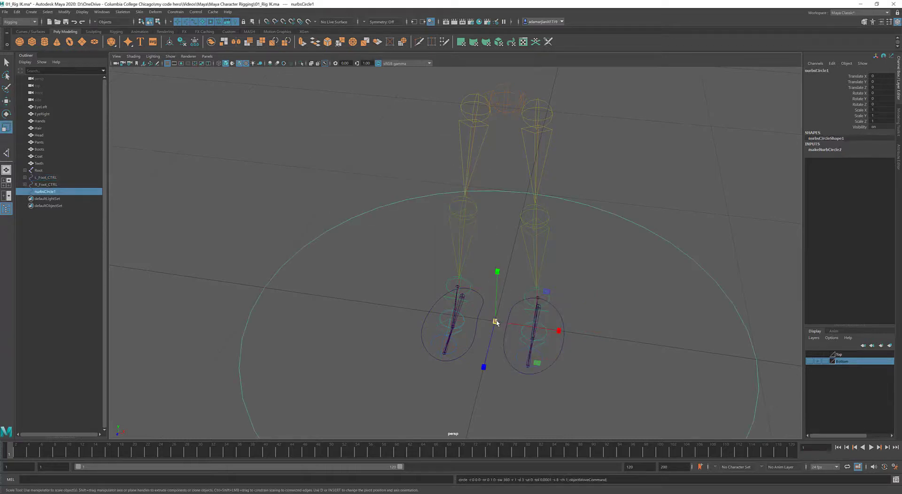
pyautogui.moveTo(494, 321); pyautogui.dragTo(201, 359)
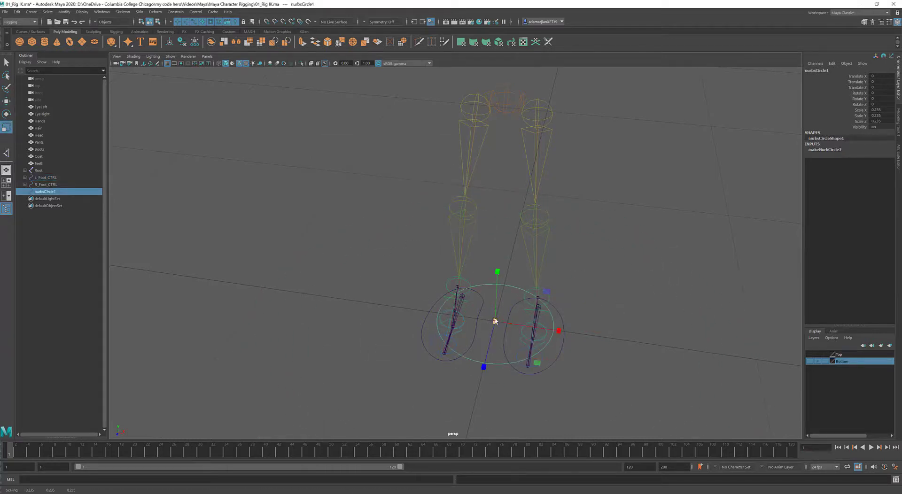
# Scale the NURBS circle down uniformly to about 0.085.
pyautogui.moveTo(494, 321); pyautogui.dragTo(438, 347)
pyautogui.press('w')
pyautogui.keyDown('alt'); pyautogui.moveTo(467, 291); pyautogui.dragTo(467, 287); pyautogui.keyUp('alt')
# Move the circle up to the left knee, duplicate it and place the copy at the right knee.
pyautogui.moveTo(499, 319); pyautogui.dragTo(538, 176)
pyautogui.hotkey('ctrl', 'd')
pyautogui.moveTo(596, 176); pyautogui.dragTo(461, 175)
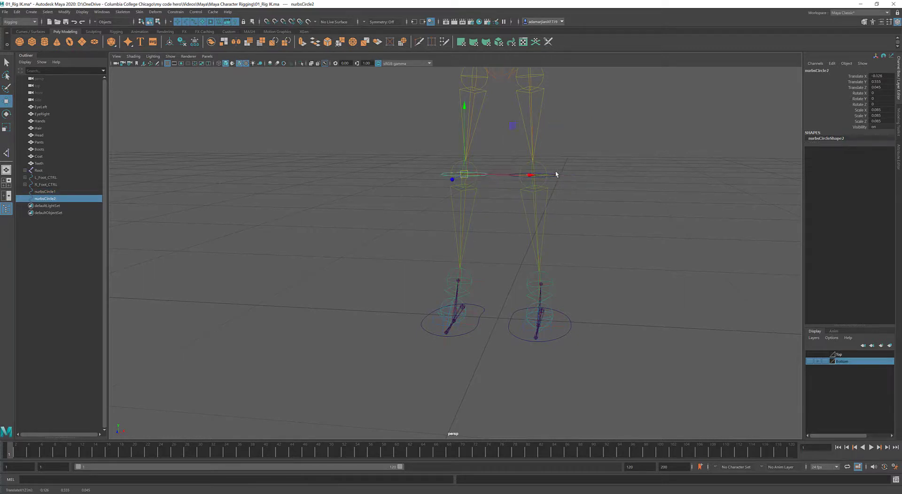
# Rename the left knee circle L_PV and the right knee circle R_PV.
pyautogui.click(554, 175)
pyautogui.click(835, 69)
pyautogui.write('L')
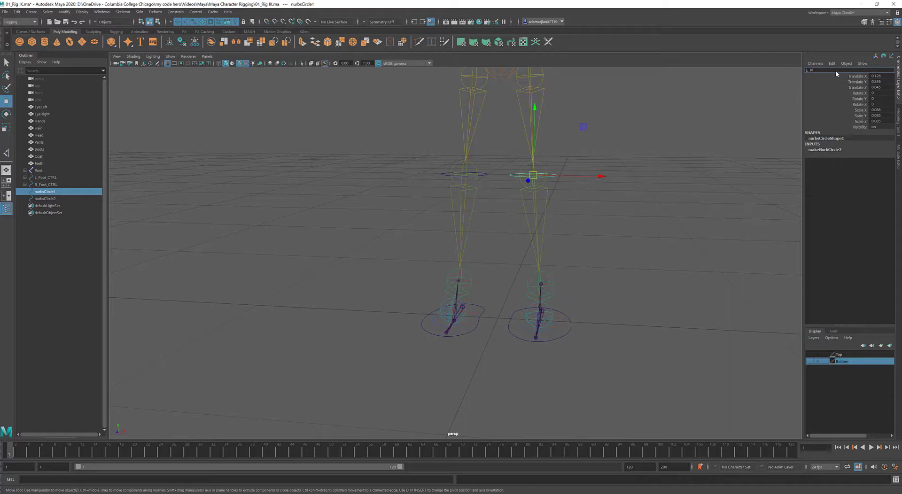
pyautogui.write('_PV')
pyautogui.press('Return')
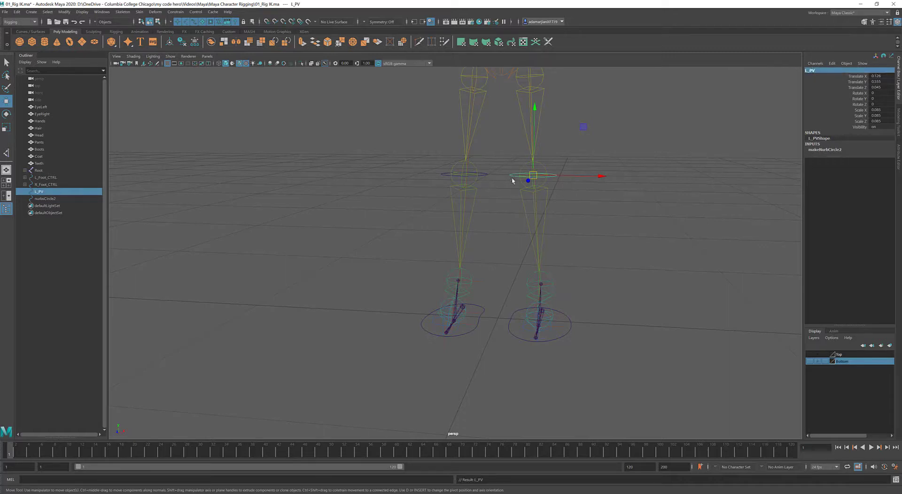
pyautogui.click(485, 175)
pyautogui.click(817, 71)
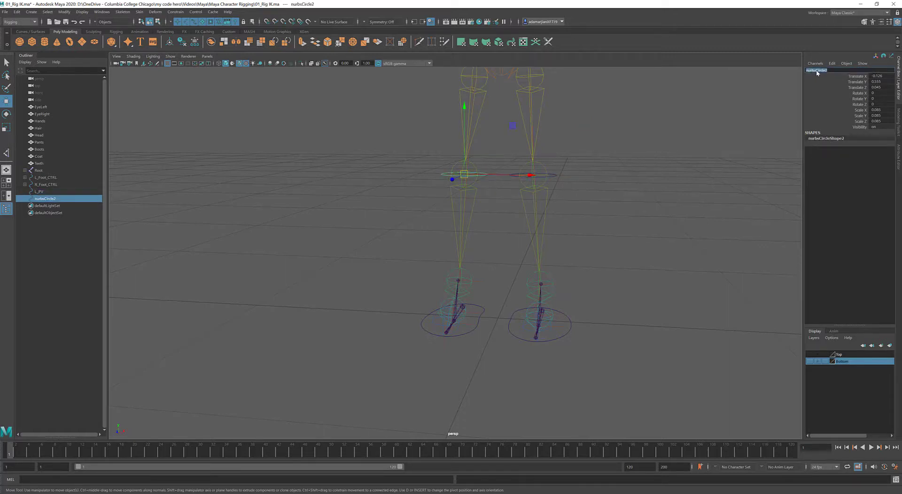
pyautogui.write('R_PV')
pyautogui.press('Return')
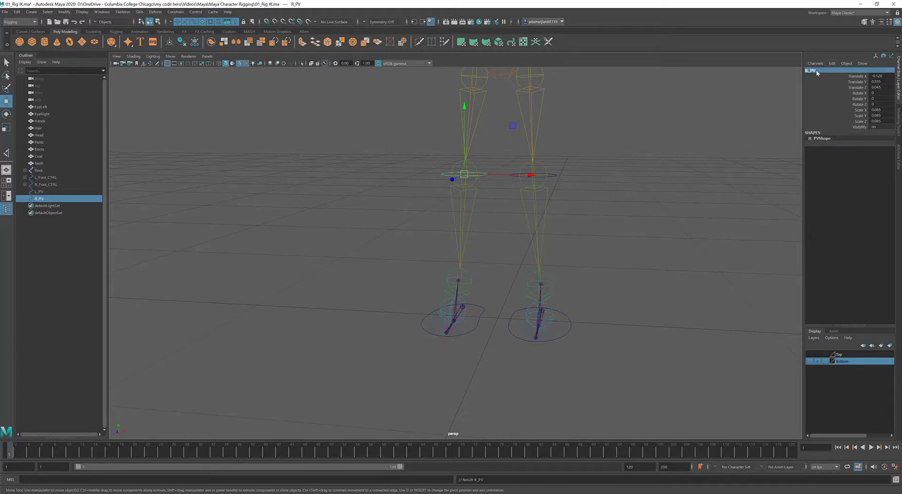
# Move L_PV and R_PV together forward in Z in front of the knees and freeze their transformations.
pyautogui.keyDown('shift'); pyautogui.click(556, 176); pyautogui.keyUp('shift')
pyautogui.keyDown('alt'); pyautogui.moveTo(556, 180); pyautogui.dragTo(493, 221); pyautogui.keyUp('alt')
pyautogui.moveTo(420, 281); pyautogui.dragTo(365, 297)
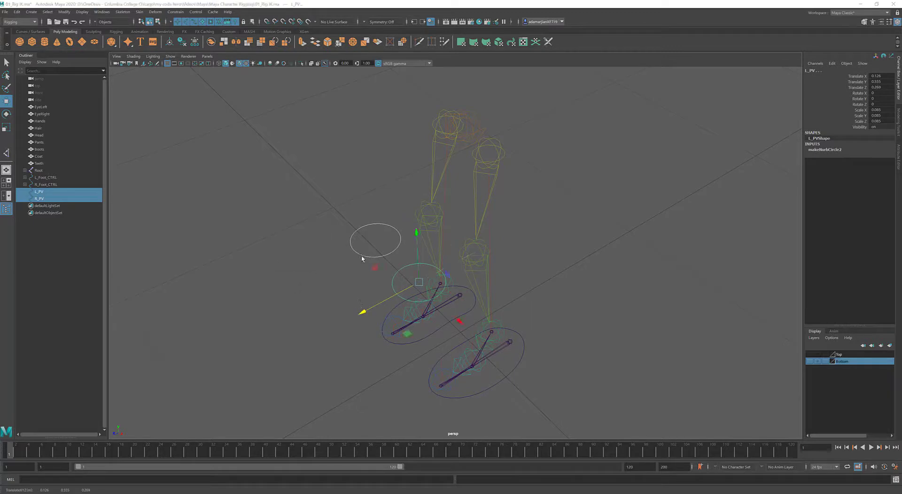
pyautogui.press('space')
pyautogui.click(350, 235)
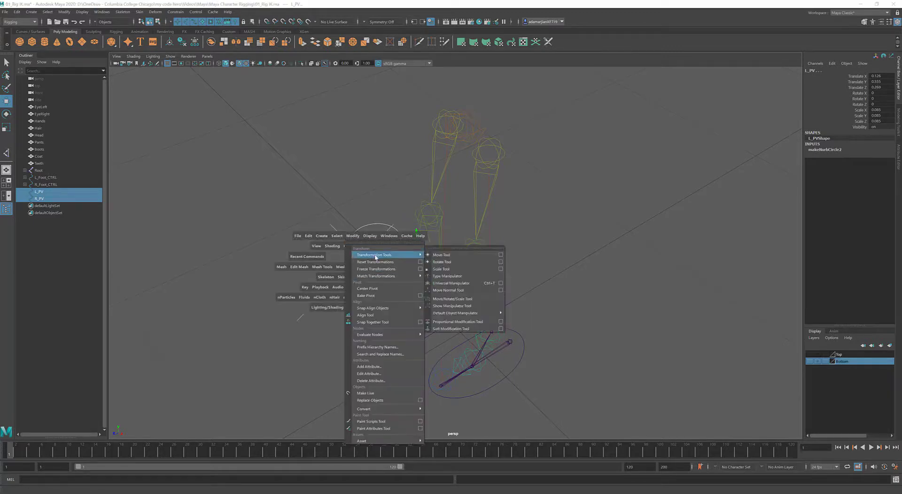
pyautogui.click(383, 271)
pyautogui.keyDown('alt'); pyautogui.moveTo(378, 303); pyautogui.dragTo(401, 289); pyautogui.keyUp('alt')
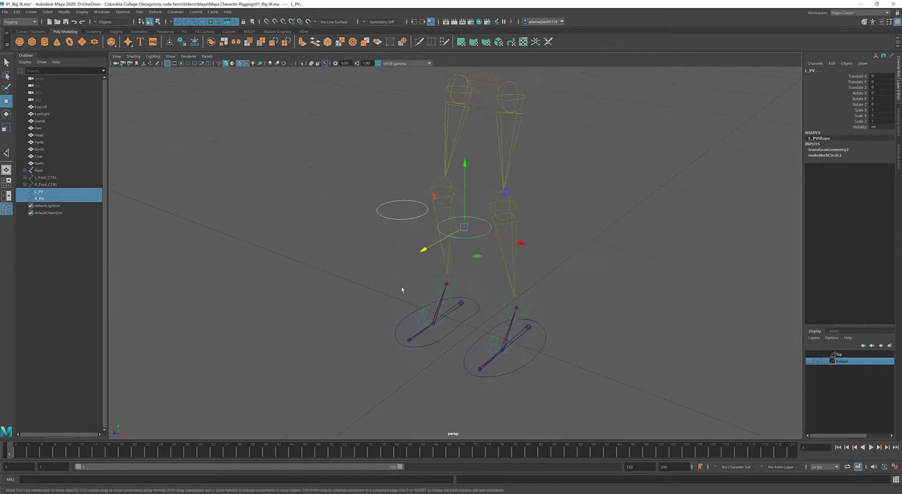
pyautogui.click(478, 213)
pyautogui.click(481, 219)
pyautogui.scroll(2, 530, 308)
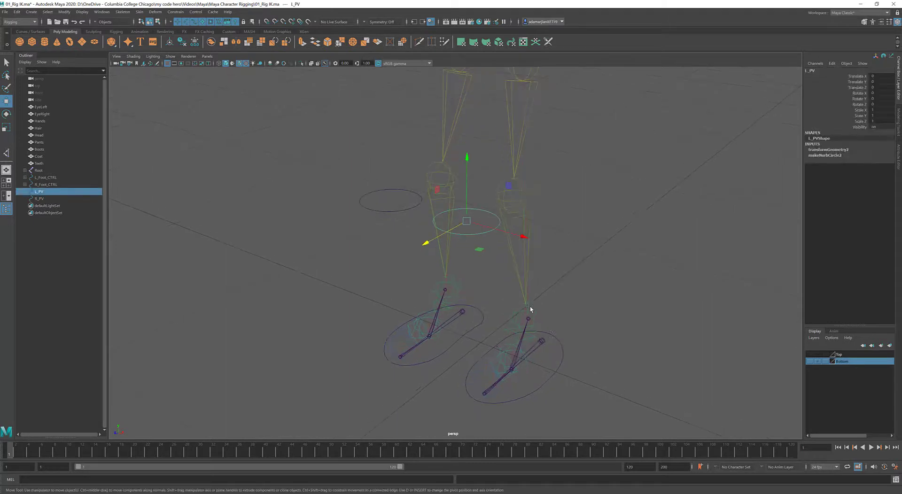
pyautogui.click(527, 314)
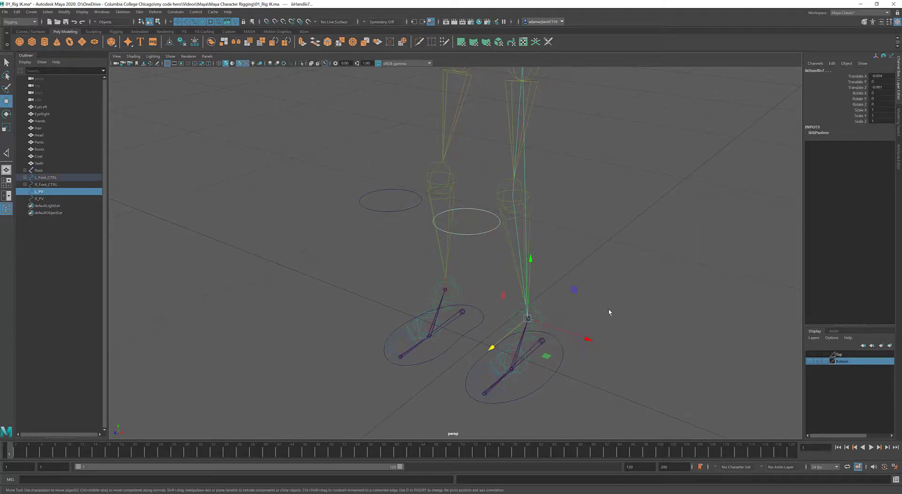
pyautogui.keyDown('alt'); pyautogui.moveTo(681, 349); pyautogui.dragTo(646, 277, button='middle'); pyautogui.keyUp('alt')
pyautogui.scroll(2, 646, 275)
pyautogui.keyDown('alt'); pyautogui.moveTo(610, 275); pyautogui.dragTo(627, 280); pyautogui.keyUp('alt')
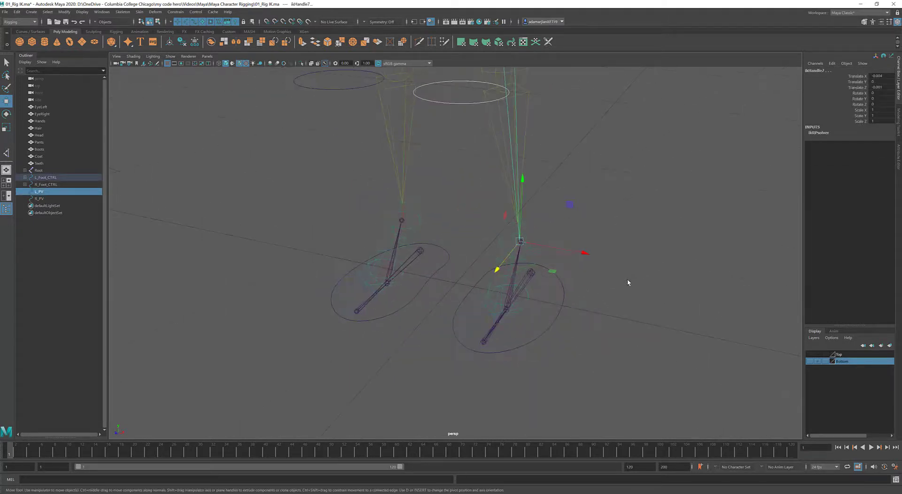
pyautogui.click(590, 282)
# Apply a Pole Vector constraint from L_PV to the left leg's IK handle at the ankle.
pyautogui.click(467, 103)
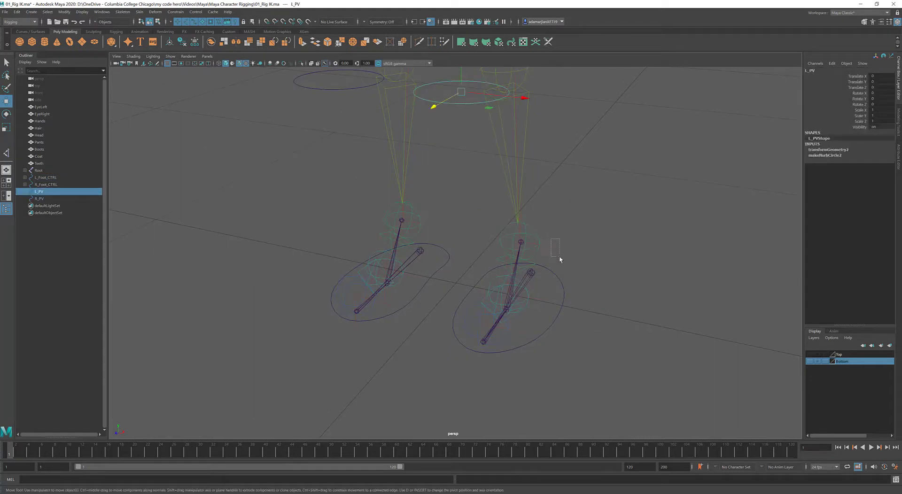
pyautogui.keyDown('shift'); pyautogui.moveTo(559, 259); pyautogui.dragTo(514, 246); pyautogui.keyUp('shift')
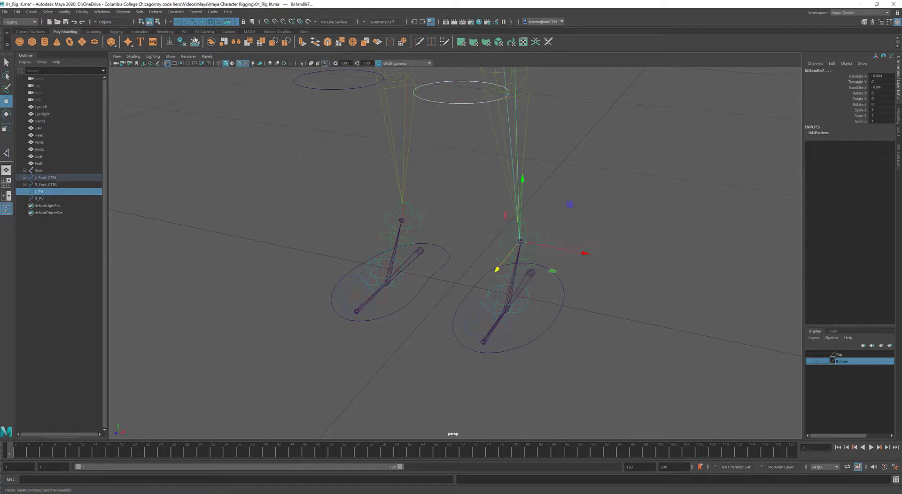
pyautogui.click(175, 12)
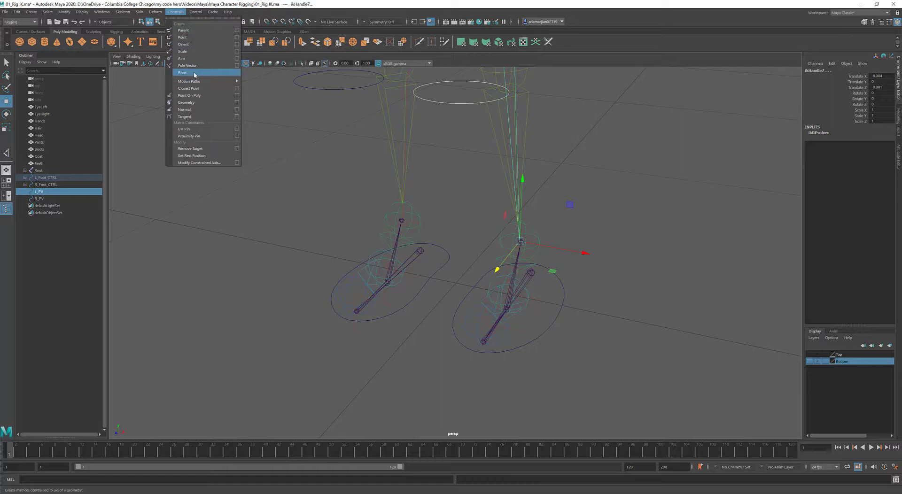
pyautogui.moveTo(126, 14)
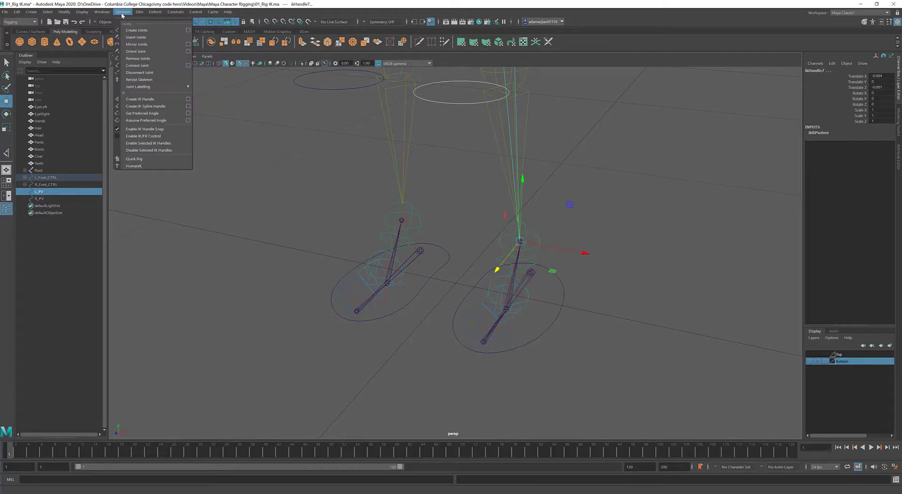
pyautogui.moveTo(155, 89)
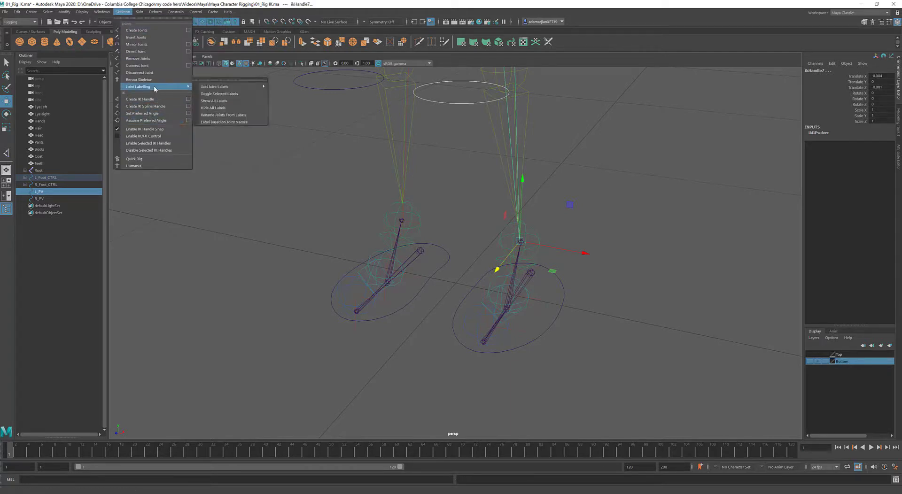
pyautogui.moveTo(167, 13)
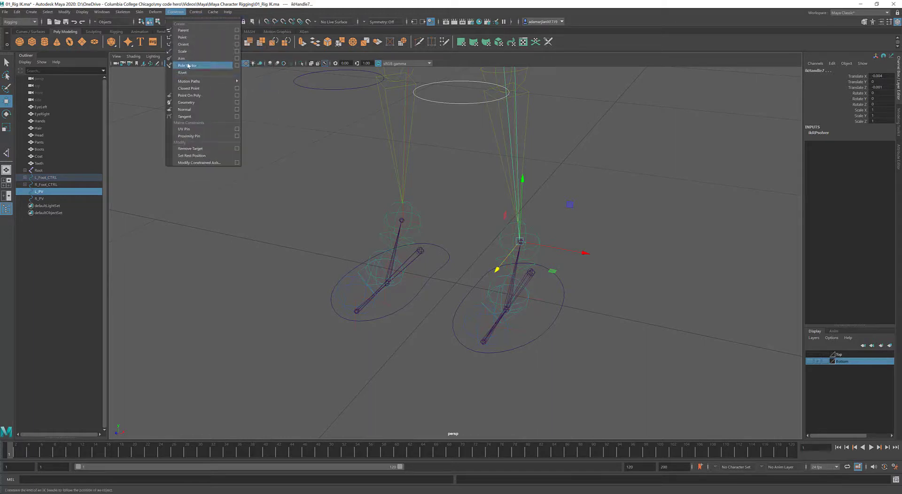
pyautogui.click(187, 66)
# Apply a Pole Vector constraint from R_PV to the right leg's IK handle at the ankle.
pyautogui.moveTo(316, 77); pyautogui.dragTo(327, 107)
pyautogui.keyDown('shift'); pyautogui.moveTo(391, 205); pyautogui.dragTo(441, 235); pyautogui.keyUp('shift')
pyautogui.click(175, 12)
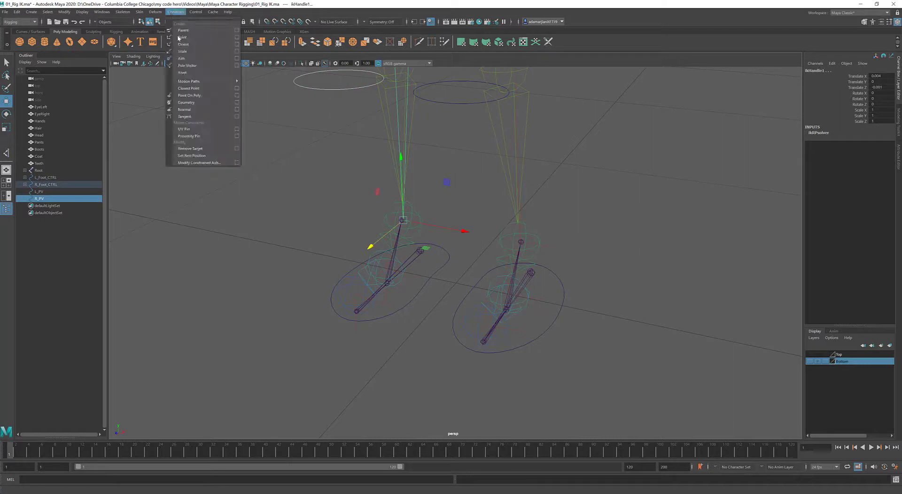
pyautogui.click(190, 66)
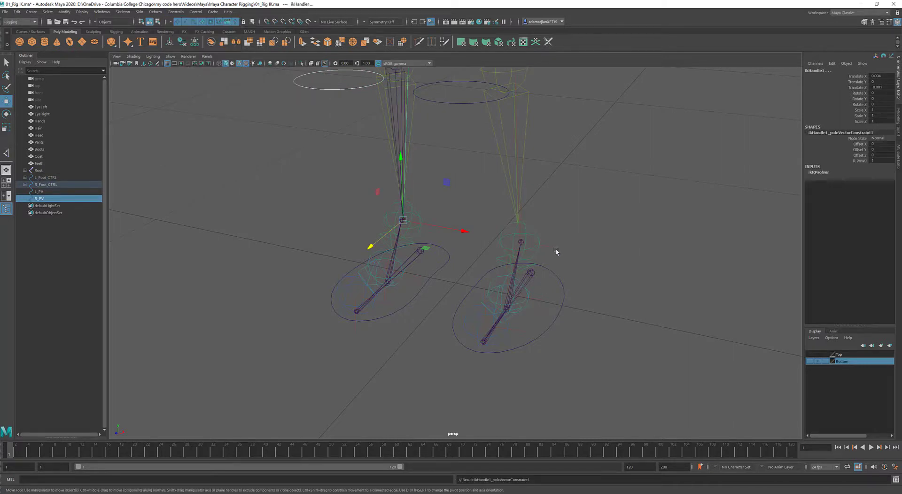
# Show the Bottom display layer and select the left pole vector control.
pyautogui.scroll(-1, 556, 252)
pyautogui.keyDown('alt'); pyautogui.moveTo(534, 263); pyautogui.dragTo(571, 284); pyautogui.keyUp('alt')
pyautogui.click(809, 361)
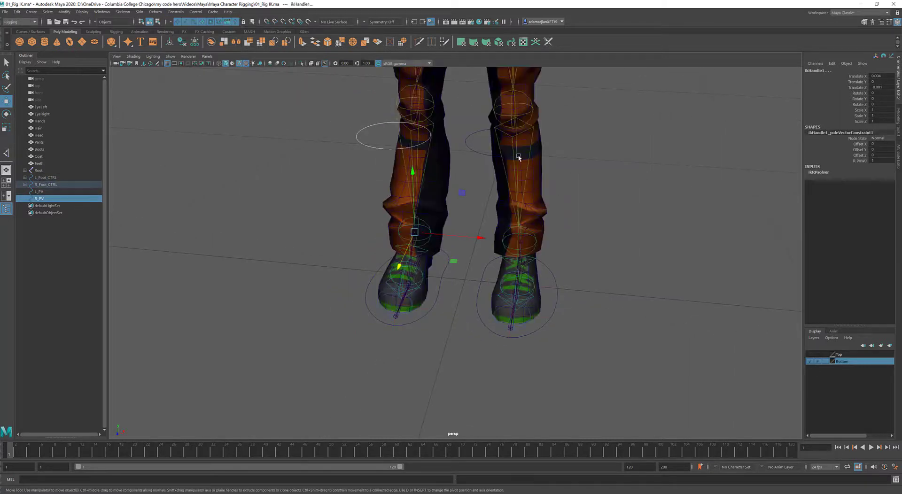
pyautogui.click(477, 146)
# Rotate L_Foot_CTRL about 25 degrees in X to test how the left boot and leg follow.
pyautogui.keyDown('alt'); pyautogui.moveTo(556, 209); pyautogui.dragTo(475, 280); pyautogui.keyUp('alt')
pyautogui.click(511, 302)
pyautogui.press('e')
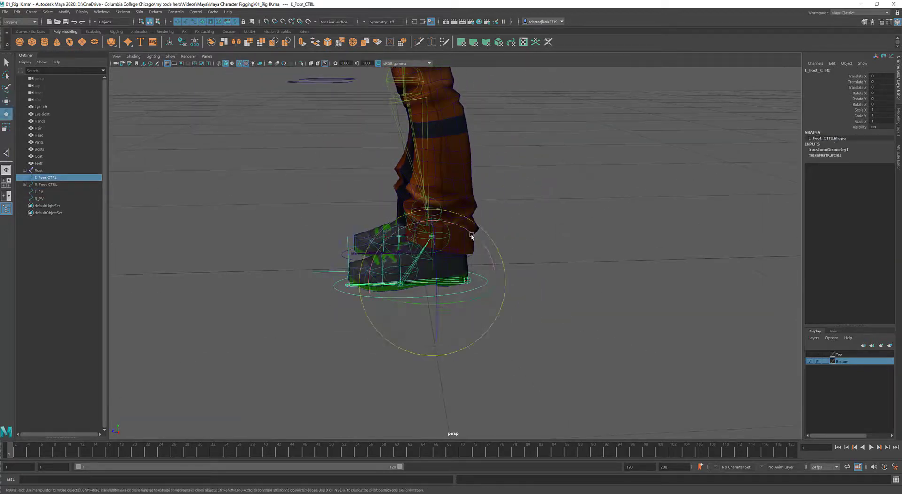
pyautogui.moveTo(474, 236); pyautogui.dragTo(454, 210)
# Raise L_Foot_CTRL and move L_PV sideways in X to test how the left knee follows the pole vector.
pyautogui.press('w')
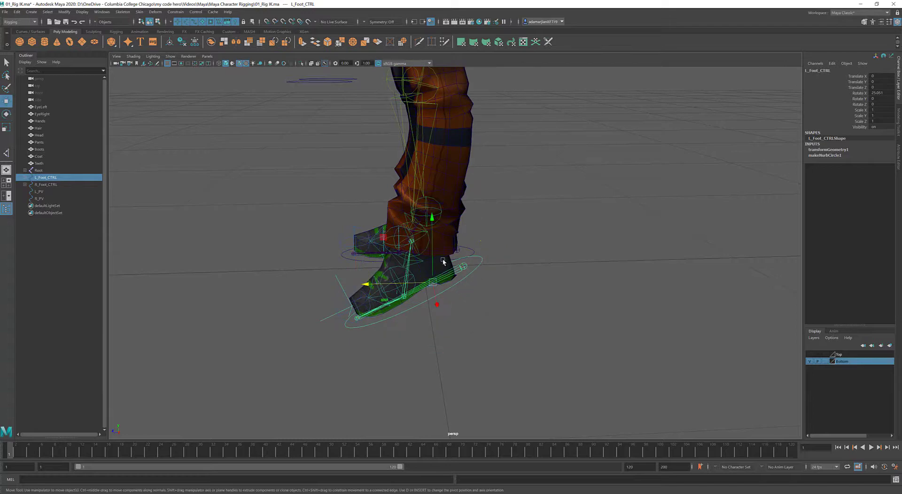
pyautogui.keyDown('alt'); pyautogui.moveTo(441, 259); pyautogui.dragTo(557, 236); pyautogui.keyUp('alt')
pyautogui.click(545, 253)
pyautogui.moveTo(559, 198); pyautogui.dragTo(595, 198)
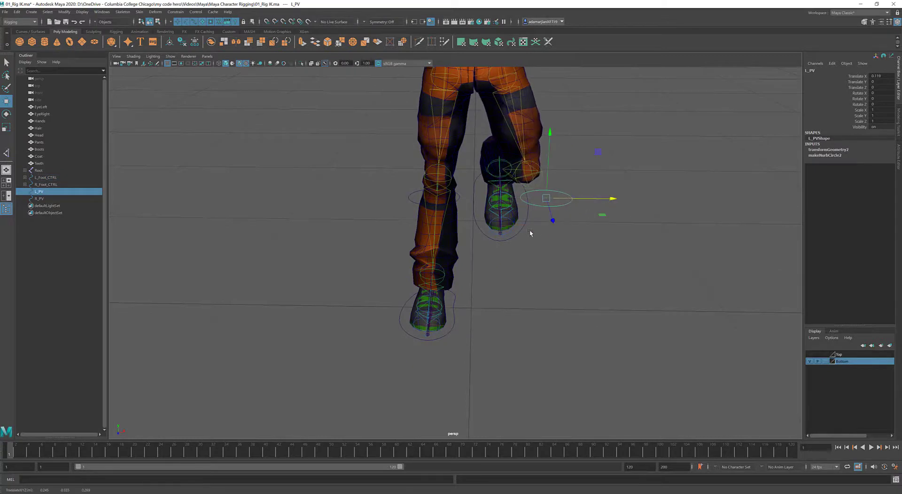
pyautogui.click(529, 238)
pyautogui.keyDown('alt'); pyautogui.moveTo(529, 239); pyautogui.dragTo(538, 199); pyautogui.keyUp('alt')
pyautogui.click(529, 242)
pyautogui.click(535, 204)
# Undo the test moves and rotation of L_PV and L_Foot_CTRL back to zero.
pyautogui.hotkey('ctrl', 'z')
pyautogui.hotkey('ctrl', 'z')
pyautogui.hotkey('ctrl', 'z')
pyautogui.hotkey('ctrl', 'z')
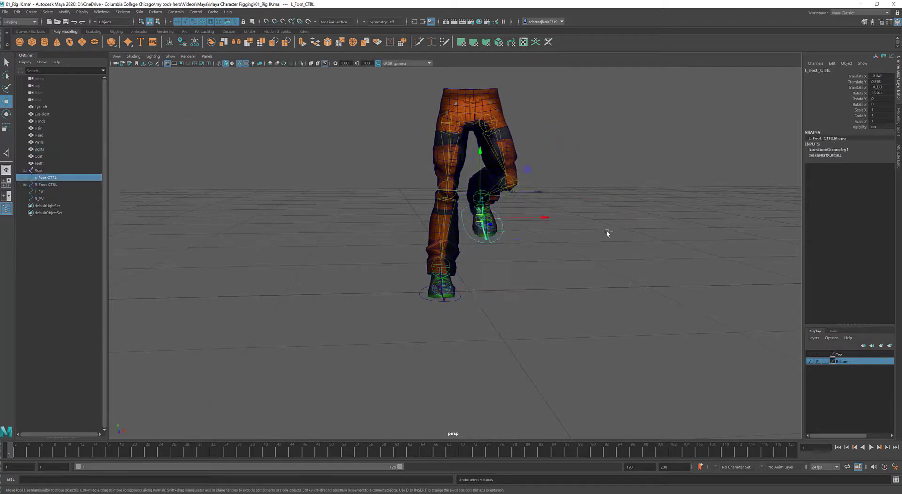
pyautogui.hotkey('ctrl', 'z')
pyautogui.hotkey('ctrl', 'z')
pyautogui.keyDown('alt'); pyautogui.moveTo(608, 234); pyautogui.dragTo(488, 211); pyautogui.keyUp('alt')
pyautogui.hotkey('ctrl', 'z')
# Show the Top display layer together with the legs.
pyautogui.keyDown('alt'); pyautogui.moveTo(352, 221); pyautogui.dragTo(432, 256); pyautogui.keyUp('alt')
pyautogui.keyDown('alt'); pyautogui.moveTo(432, 256); pyautogui.dragTo(482, 274, button='right'); pyautogui.keyUp('alt')
pyautogui.keyDown('alt'); pyautogui.moveTo(481, 273); pyautogui.dragTo(531, 268); pyautogui.keyUp('alt')
pyautogui.keyDown('alt'); pyautogui.moveTo(531, 268); pyautogui.dragTo(561, 283, button='right'); pyautogui.keyUp('alt')
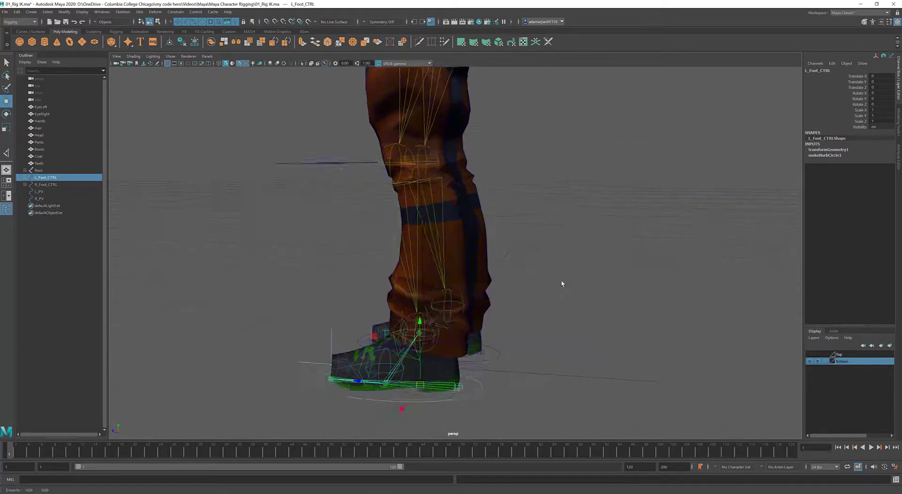
pyautogui.keyDown('alt'); pyautogui.moveTo(562, 283); pyautogui.dragTo(484, 287); pyautogui.keyUp('alt')
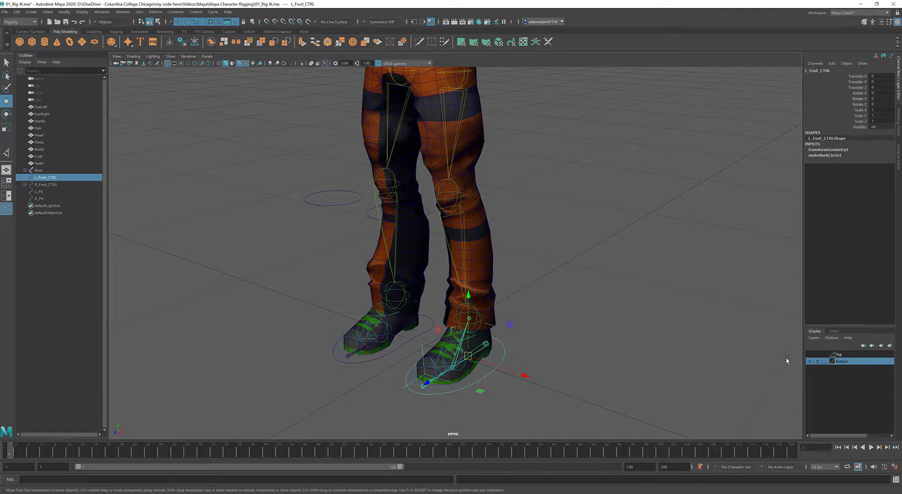
pyautogui.click(809, 355)
pyautogui.keyDown('alt'); pyautogui.moveTo(601, 276); pyautogui.dragTo(479, 276, button='right'); pyautogui.keyUp('alt')
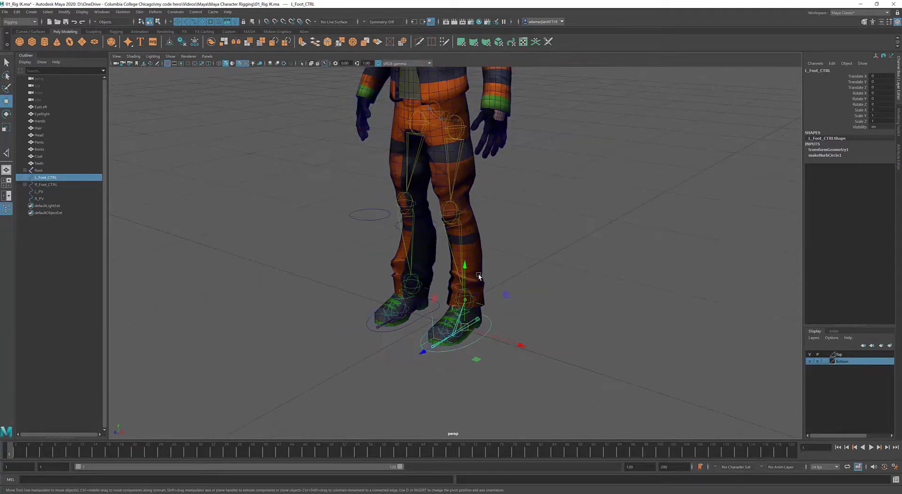
# Lift L_Foot_CTRL to test the left leg on the full character, and undo the move.
pyautogui.keyDown('alt'); pyautogui.moveTo(526, 305); pyautogui.dragTo(456, 285); pyautogui.keyUp('alt')
pyautogui.keyDown('alt'); pyautogui.moveTo(455, 285); pyautogui.dragTo(456, 321, button='middle'); pyautogui.keyUp('alt')
pyautogui.moveTo(450, 354); pyautogui.dragTo(463, 179)
pyautogui.hotkey('ctrl', 'z')
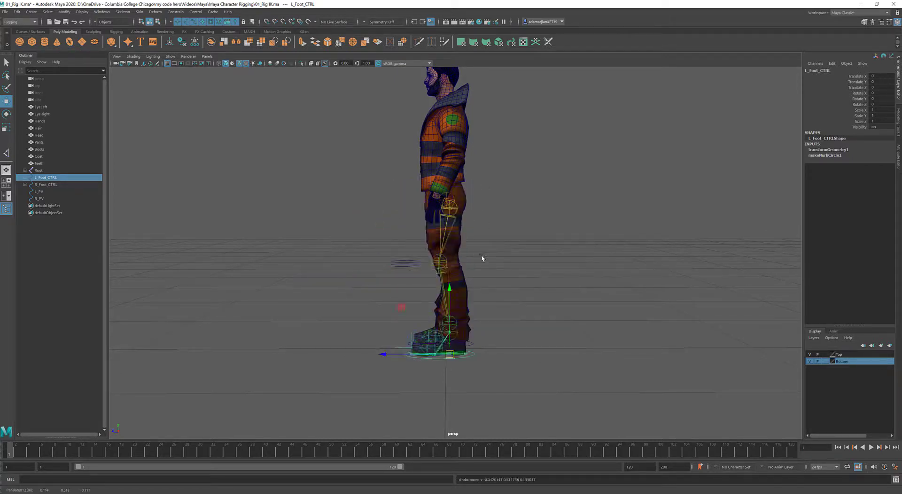
pyautogui.keyDown('alt'); pyautogui.moveTo(361, 255); pyautogui.dragTo(454, 184); pyautogui.keyUp('alt')
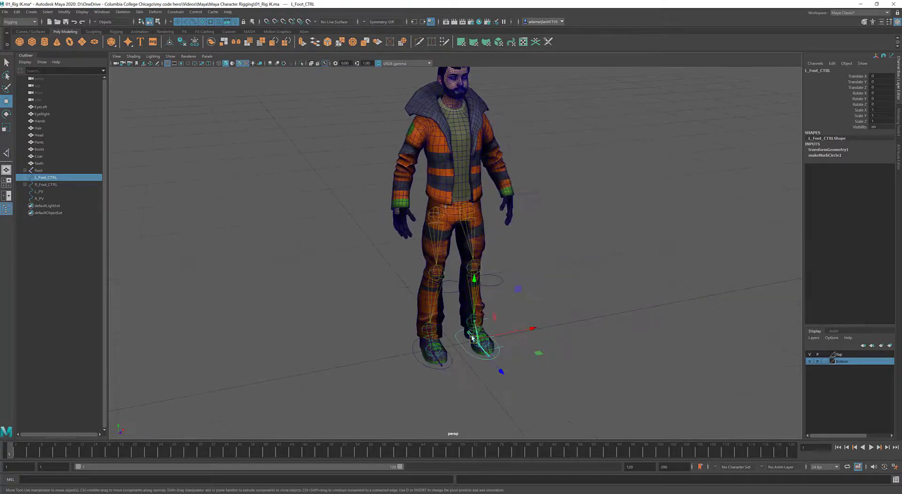
pyautogui.scroll(3, 474, 264)
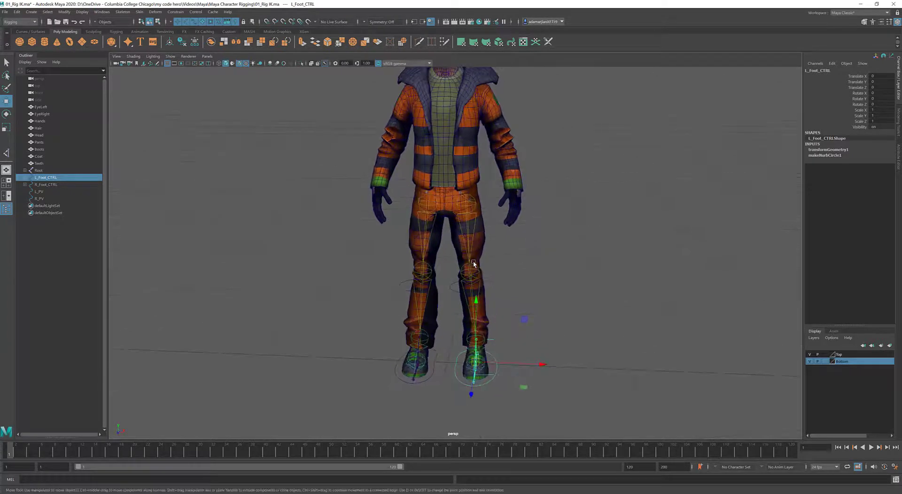